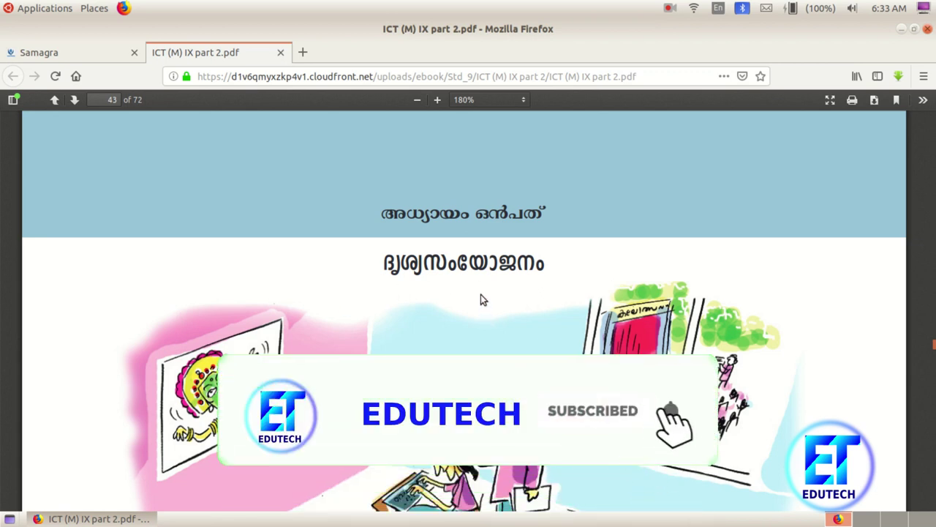
# Read through the opening page of chapter nine in the ICT textbook PDF, down to the list of school events
pyautogui.scroll(-4, 483, 315)
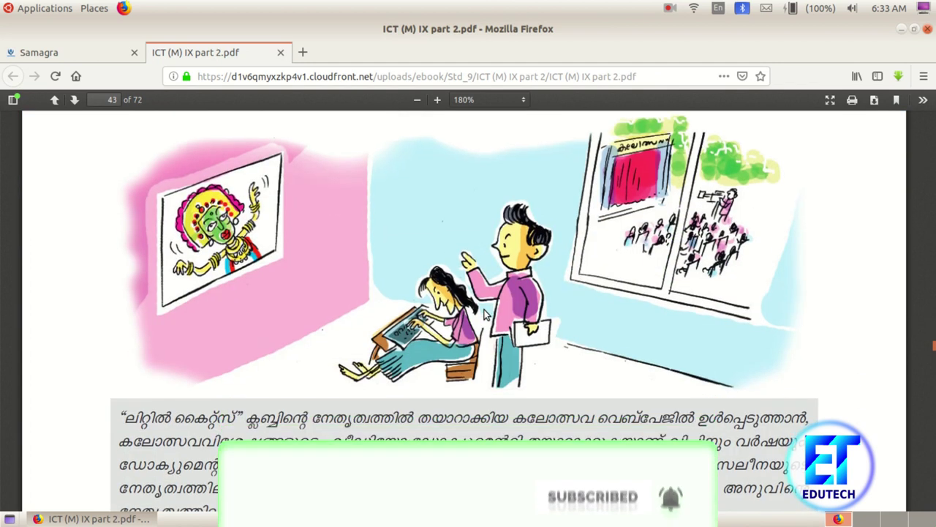
pyautogui.scroll(-5, 485, 314)
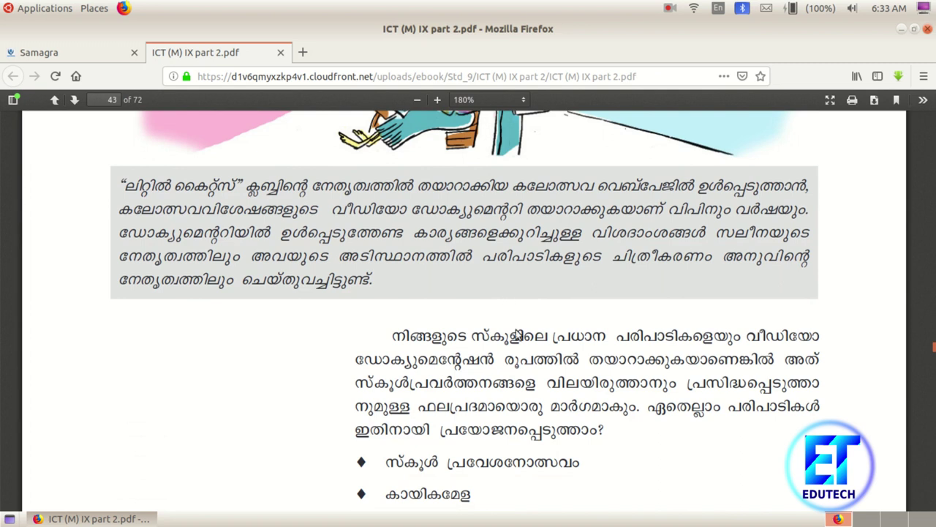
pyautogui.scroll(-3, 516, 335)
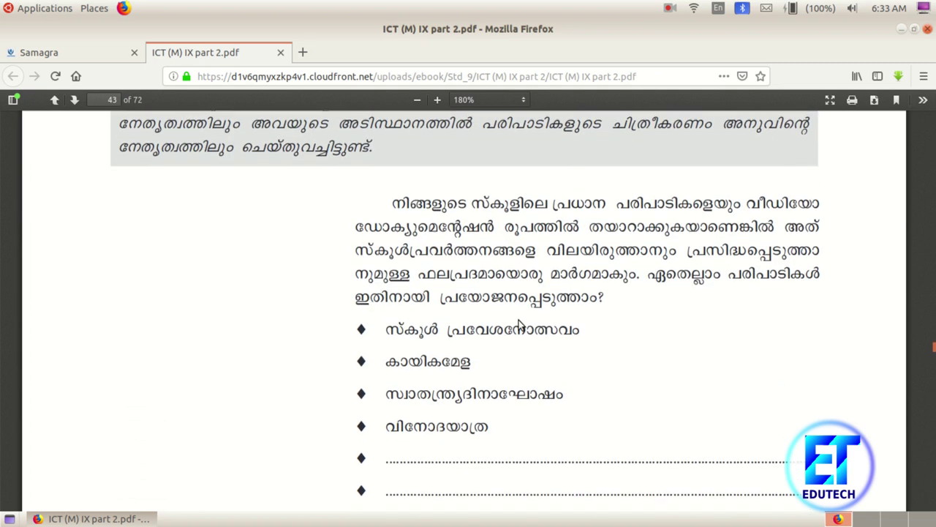
pyautogui.click(897, 27)
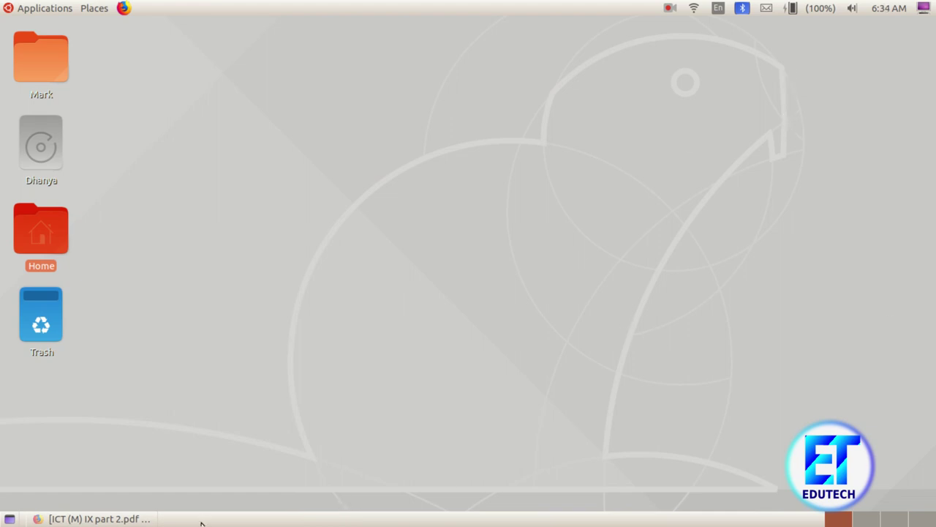
pyautogui.click(157, 518)
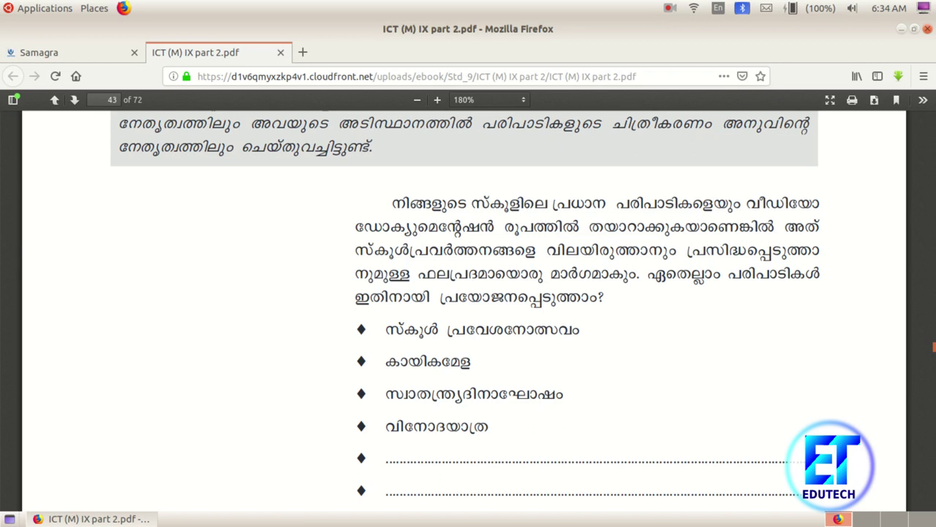
# Switch from the PDF to OpenShot Video Editor and show the project files of the untitled project
pyautogui.press('ctrl+super+d')
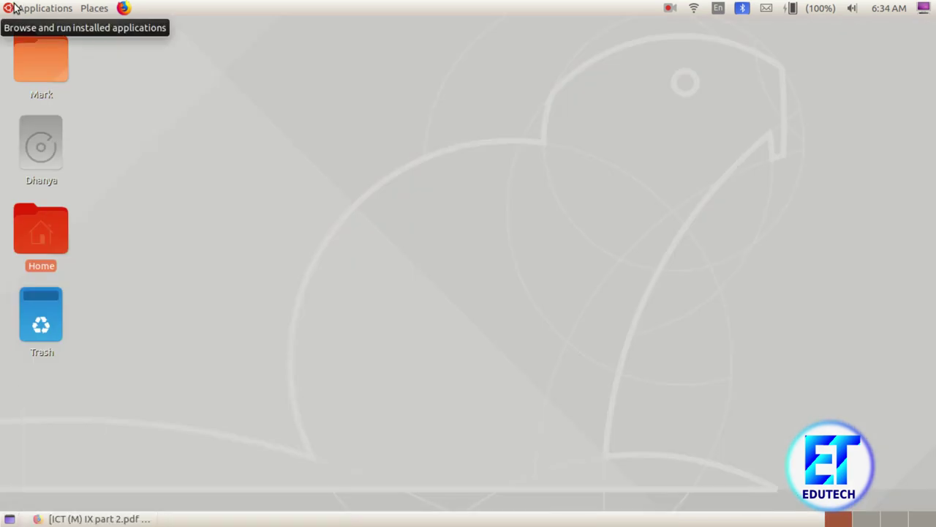
pyautogui.click(27, 9)
pyautogui.moveTo(86, 232)
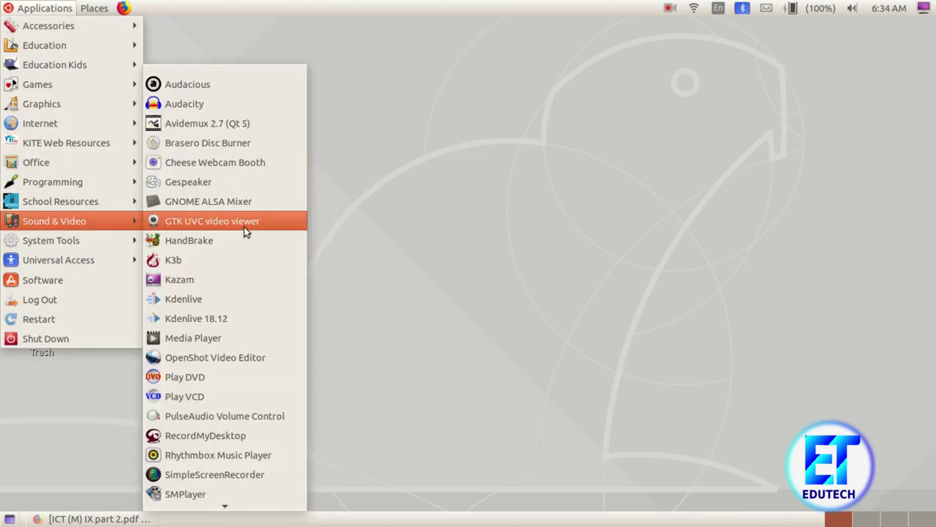
pyautogui.click(302, 356)
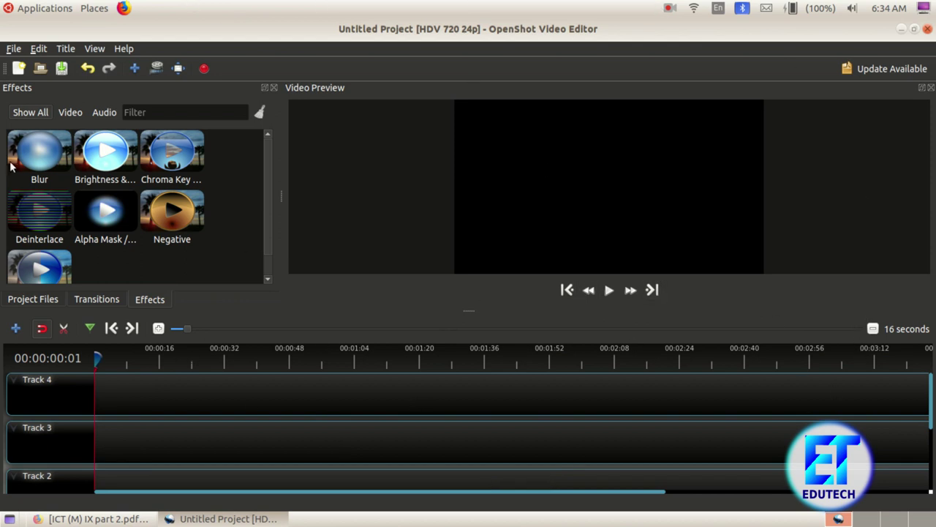
pyautogui.click(22, 302)
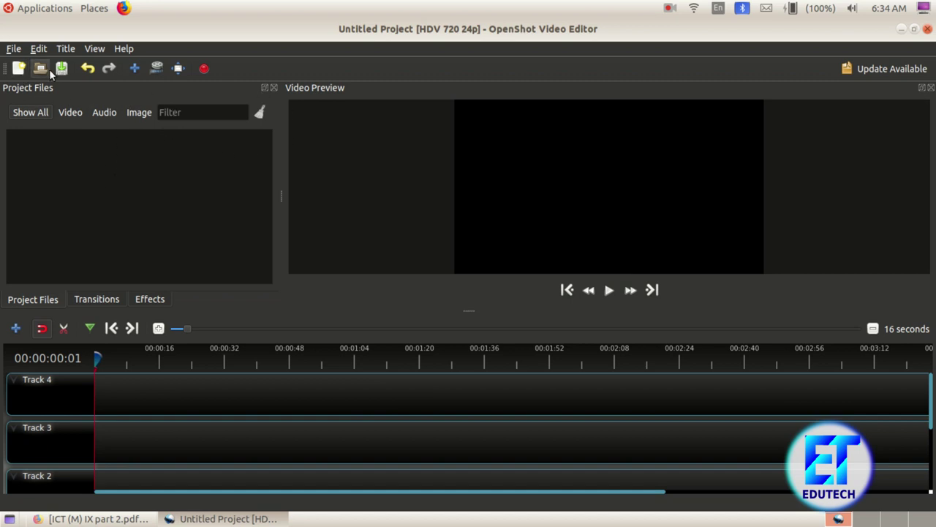
# Import video2.mp4 and video.mp4 from School_Resources/Standard_9/WebpageResources/Videos into the project
pyautogui.click(133, 68)
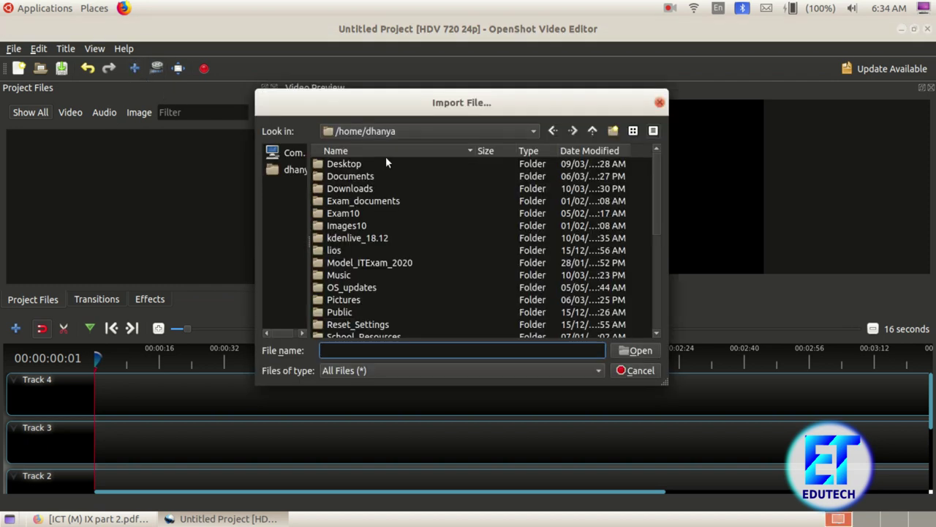
pyautogui.scroll(-3, 376, 276)
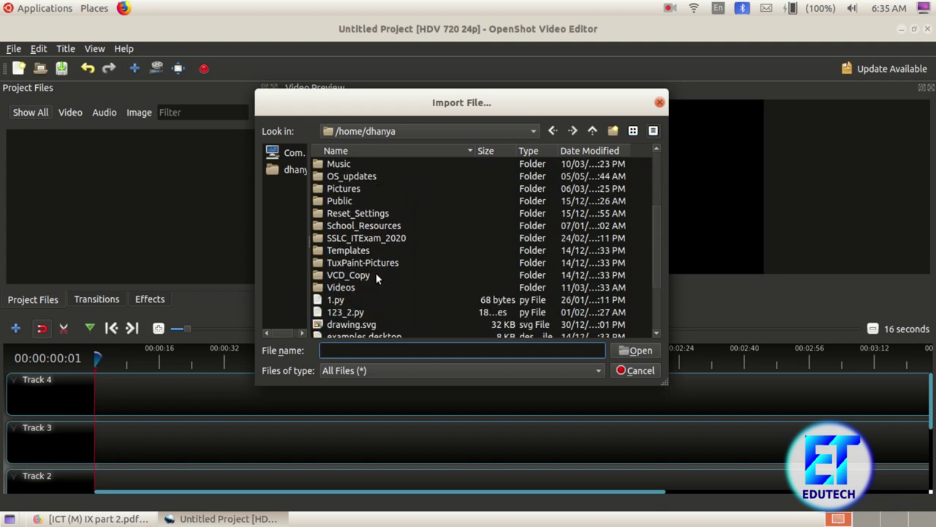
pyautogui.doubleClick(383, 229)
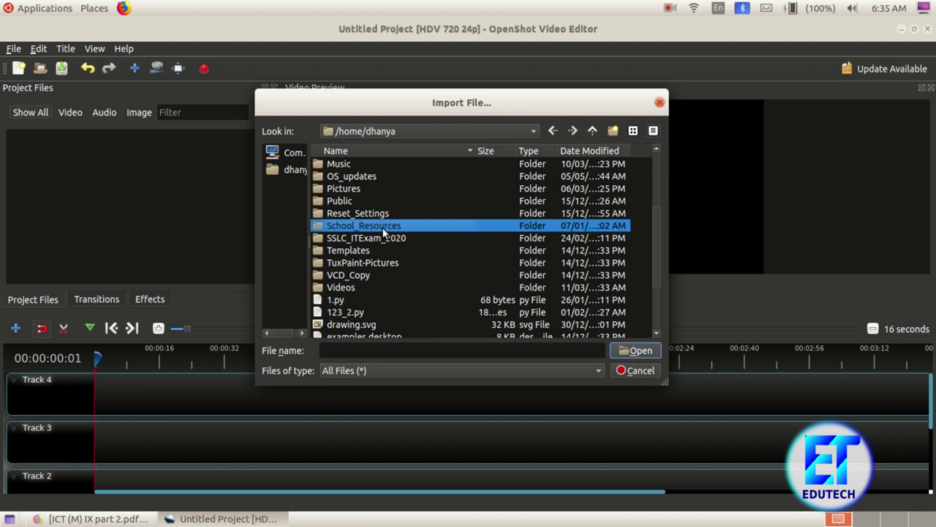
pyautogui.doubleClick(349, 189)
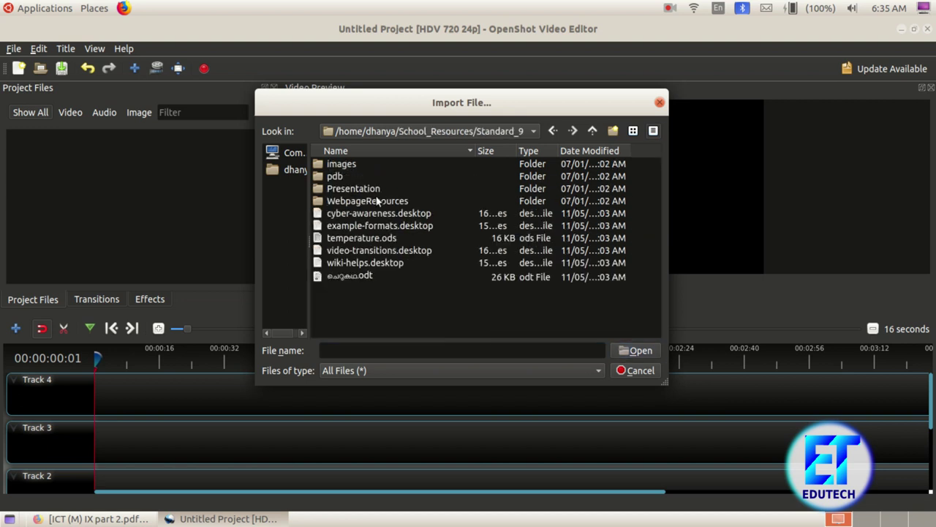
pyautogui.doubleClick(376, 201)
pyautogui.doubleClick(343, 190)
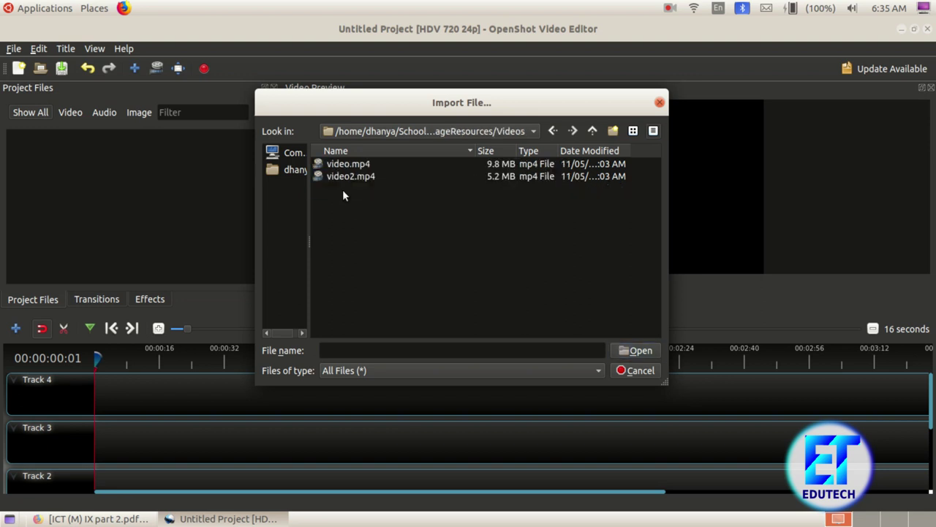
pyautogui.click(346, 154)
pyautogui.click(352, 165)
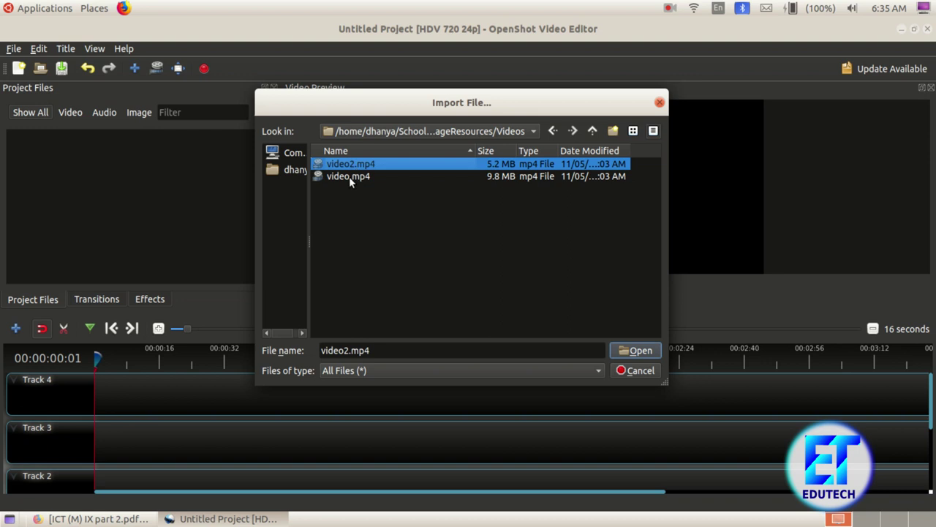
pyautogui.keyDown('ctrl'); pyautogui.click(350, 176); pyautogui.keyUp('ctrl')
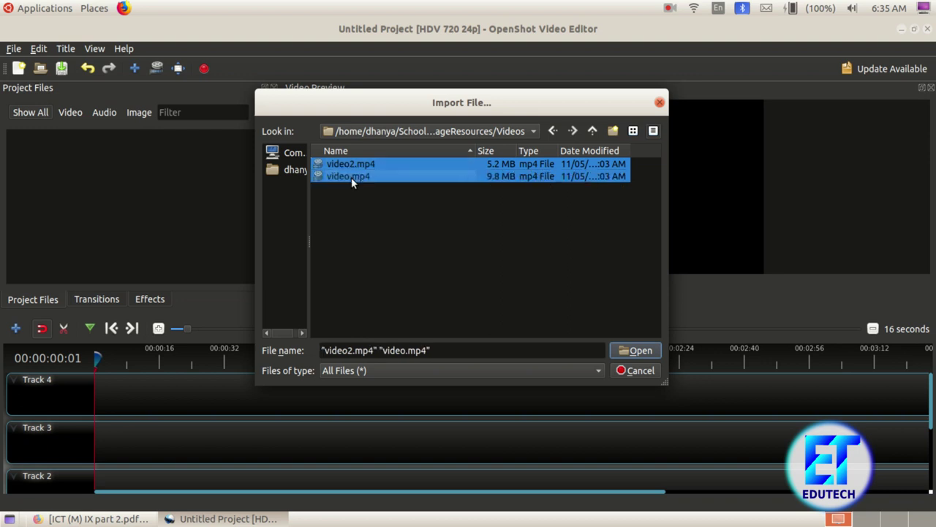
pyautogui.click(633, 351)
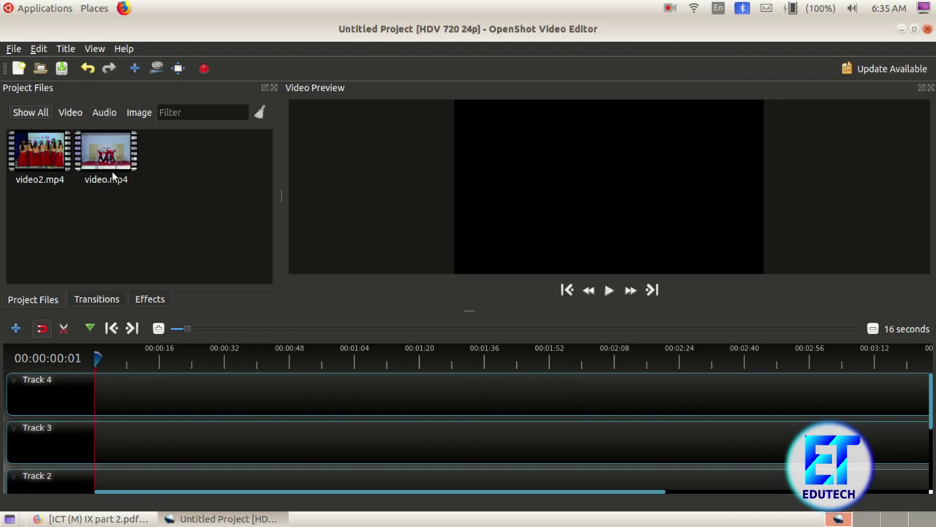
# Place video.mp4 on Track 3 at about 1:32 and video2.mp4 on the same track at about 12 seconds
pyautogui.moveTo(108, 154); pyautogui.dragTo(474, 414)
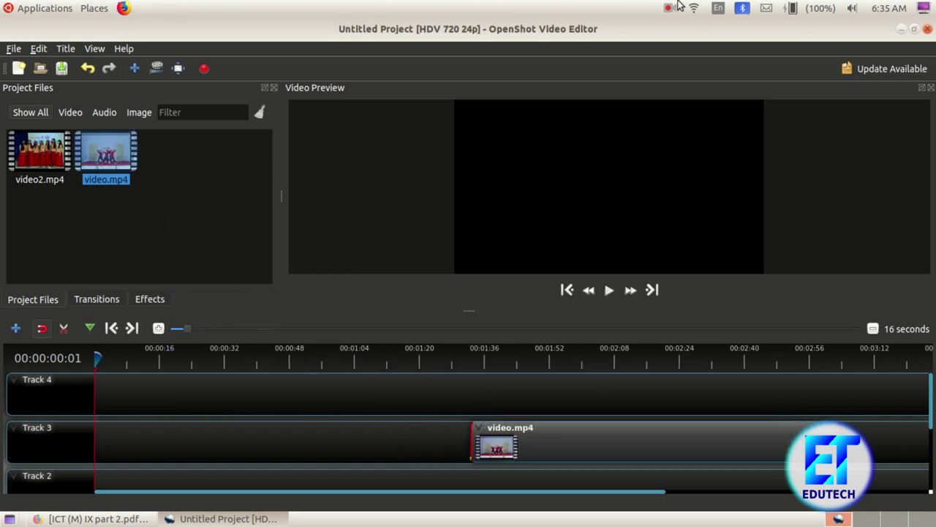
pyautogui.moveTo(31, 150); pyautogui.dragTo(143, 439)
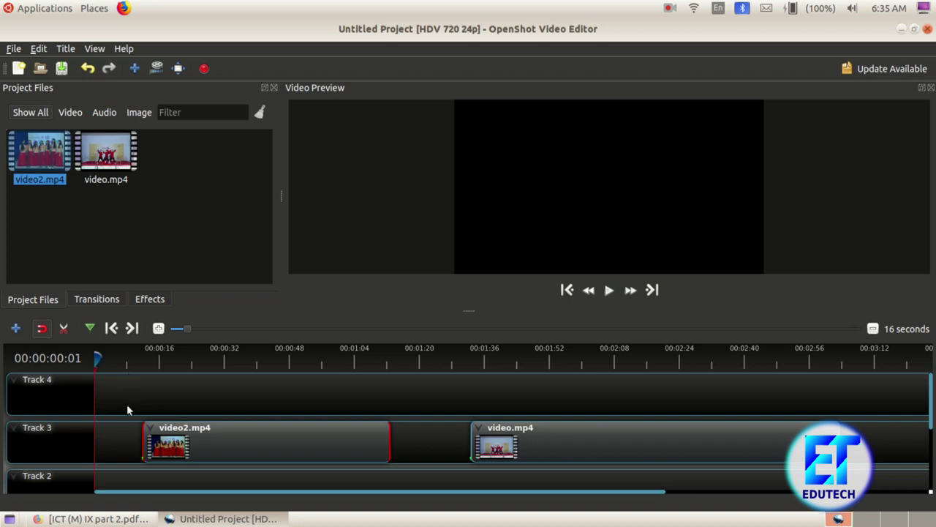
# Play the start of the video2.mp4 clip, pause at 00:00:16:24 and add a marker there
pyautogui.moveTo(97, 359); pyautogui.dragTo(184, 362)
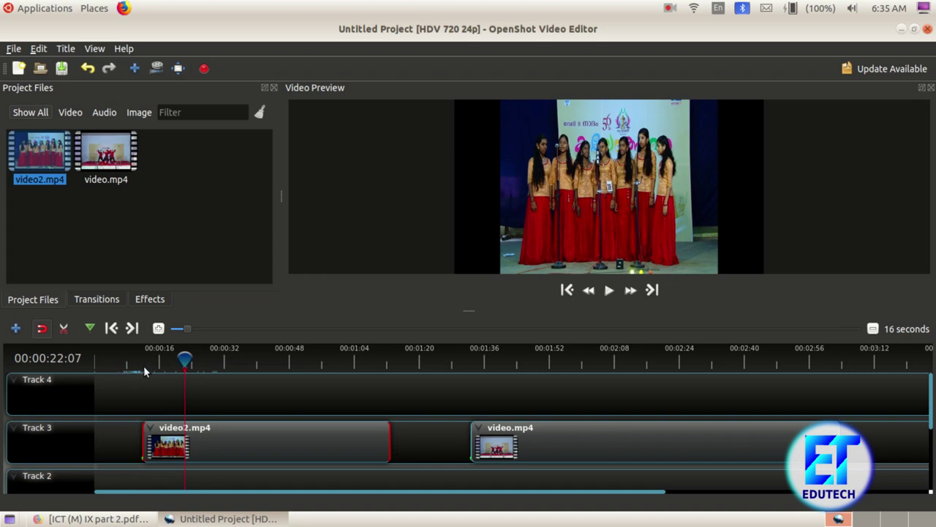
pyautogui.moveTo(185, 359); pyautogui.dragTo(140, 358)
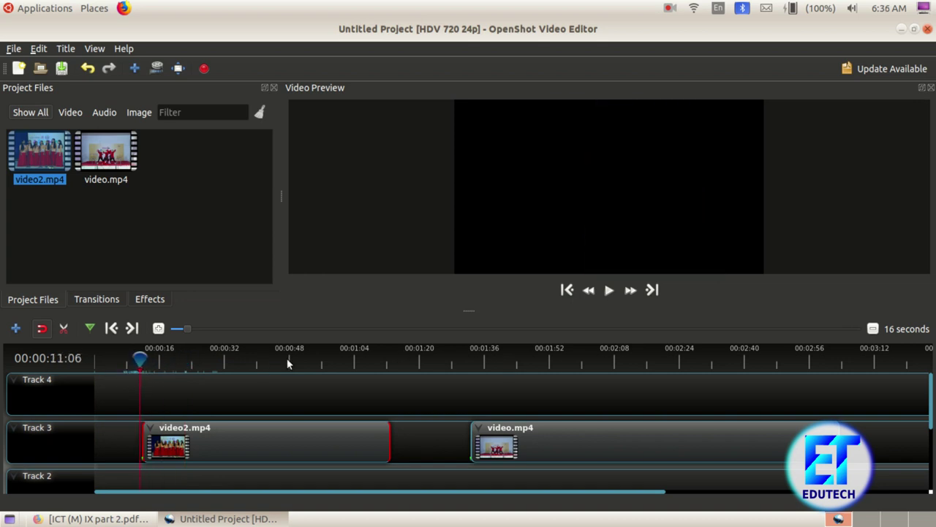
pyautogui.click(607, 292)
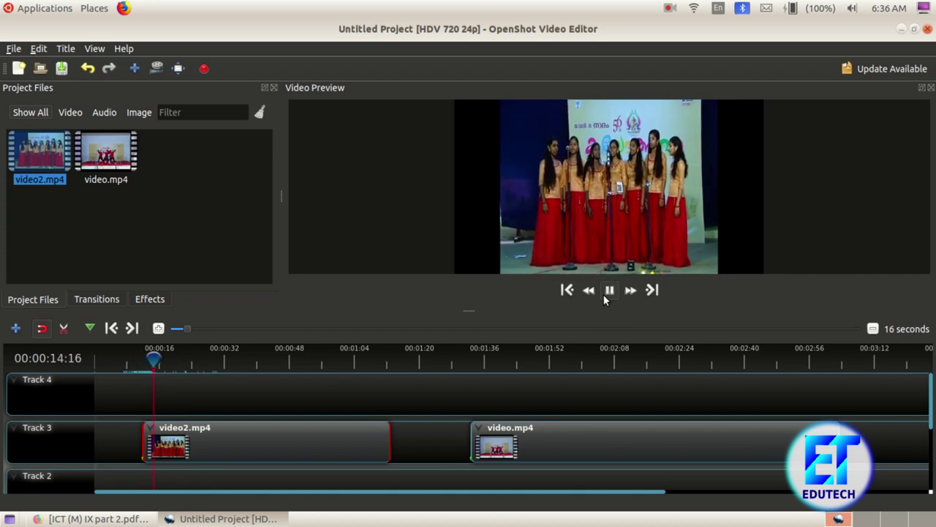
pyautogui.click(604, 295)
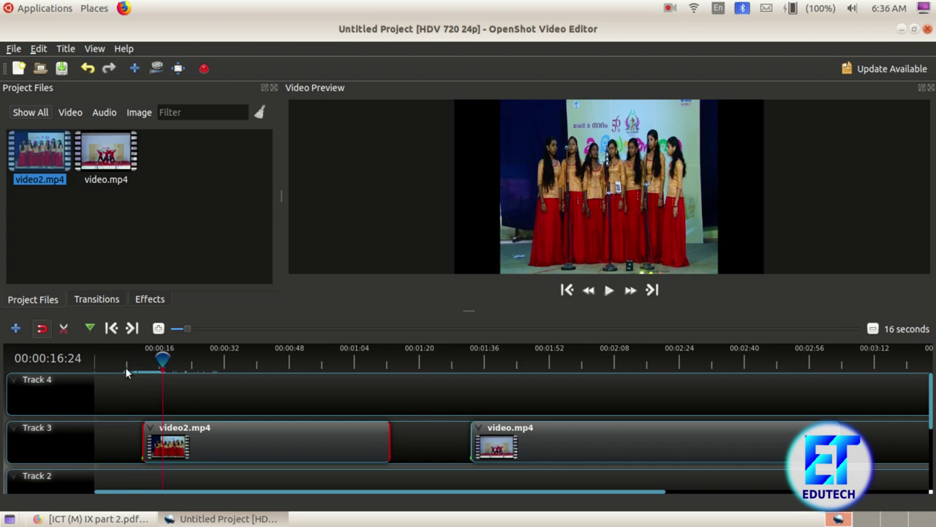
pyautogui.click(90, 328)
# Move the playhead to 00:00:29:08 and split video2.mp4 on Track 3 at the marker with the Razor tool
pyautogui.moveTo(150, 359); pyautogui.dragTo(214, 359)
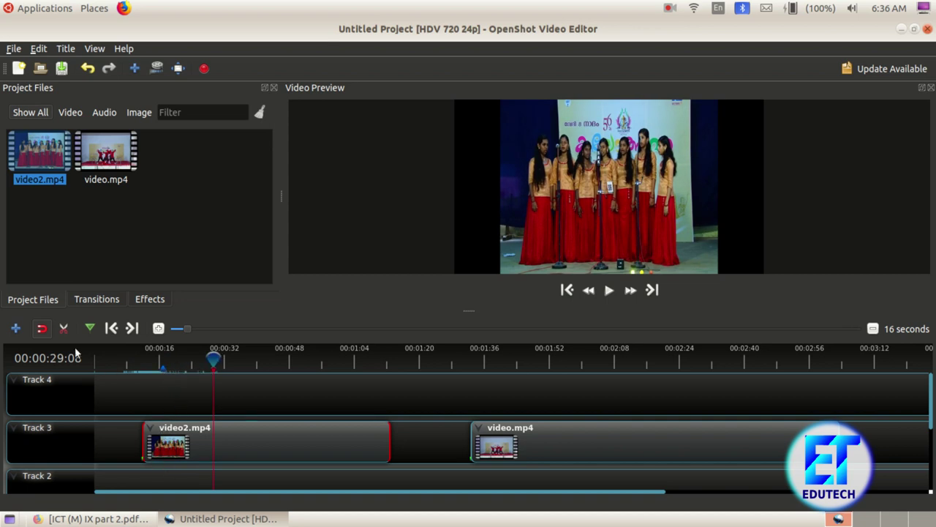
pyautogui.click(64, 330)
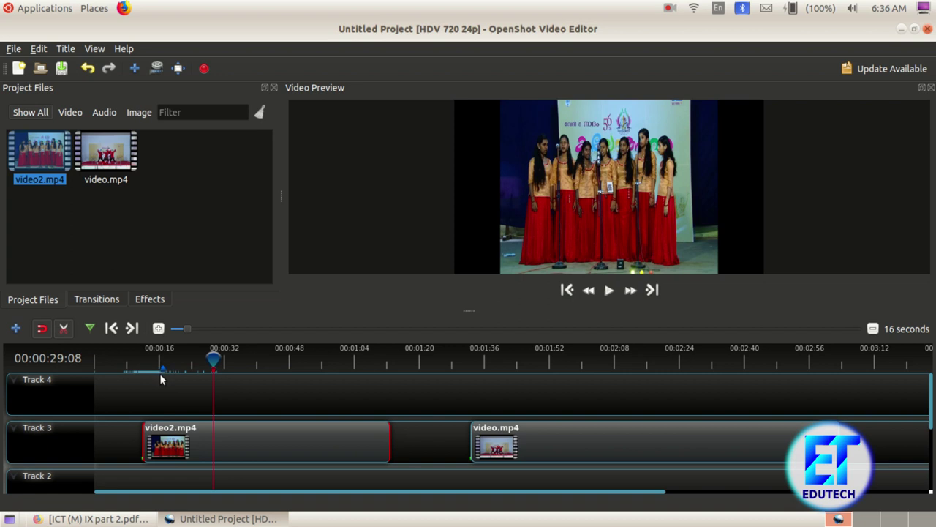
pyautogui.click(167, 432)
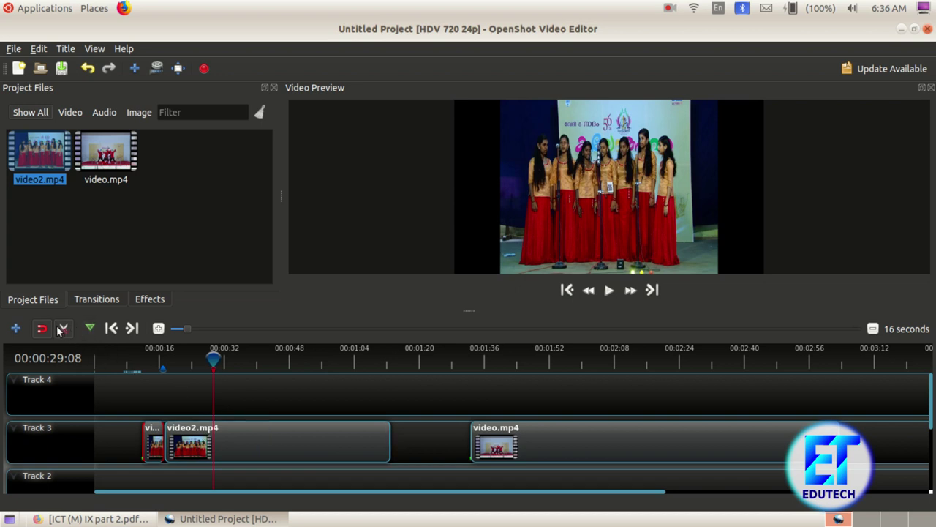
# Pull the longer second part of video2.mp4 away from the first part and remove it from Track 3
pyautogui.moveTo(255, 444); pyautogui.dragTo(277, 444)
pyautogui.rightClick(283, 443)
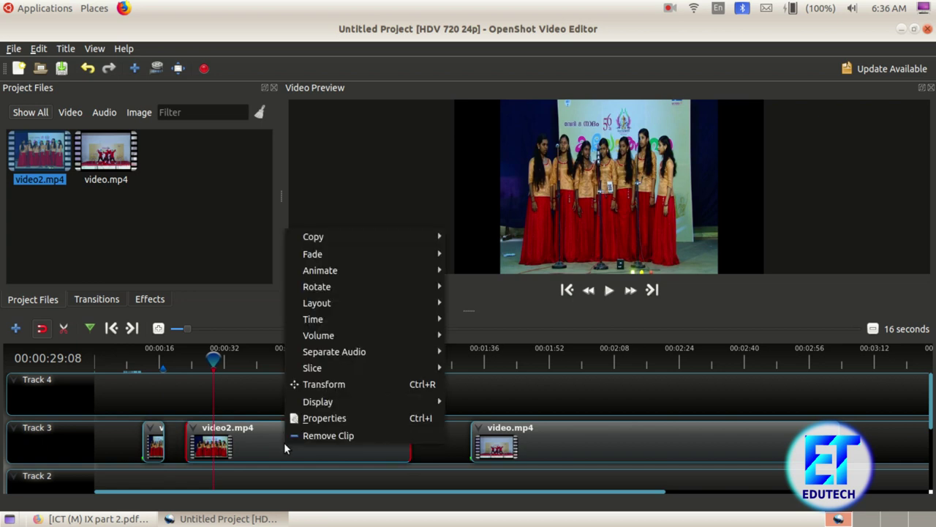
pyautogui.click(303, 438)
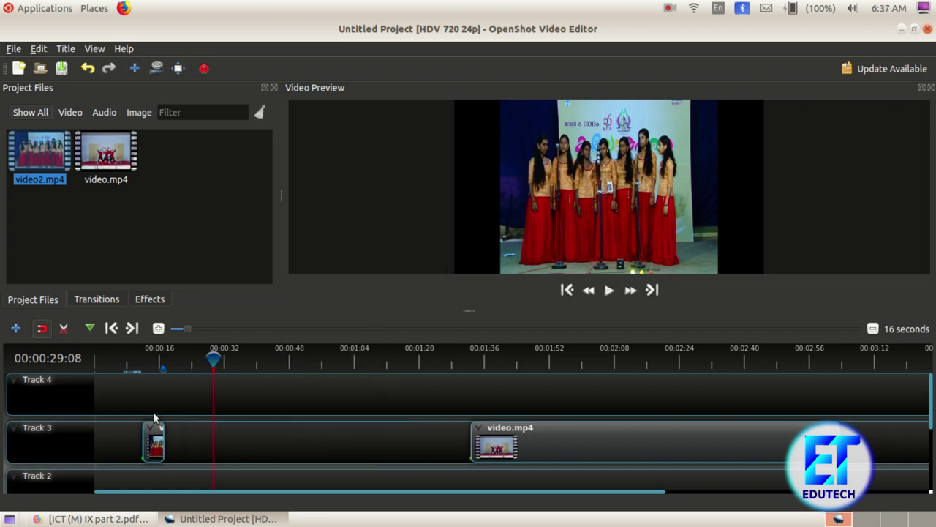
# Move video.mp4 on Track 3 to start at the playhead at 00:00:29:08 and play it until 00:00:34:15
pyautogui.click(154, 439)
pyautogui.moveTo(558, 446); pyautogui.dragTo(315, 445)
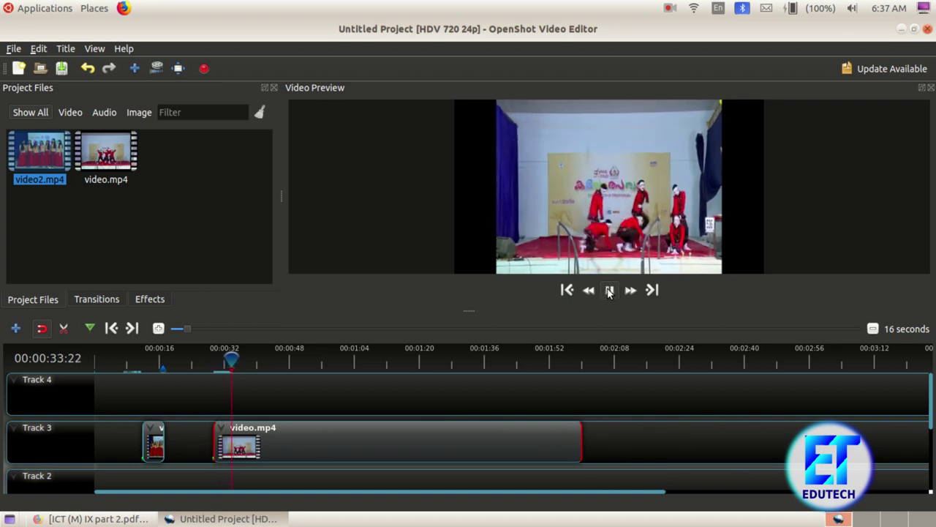
pyautogui.click(610, 290)
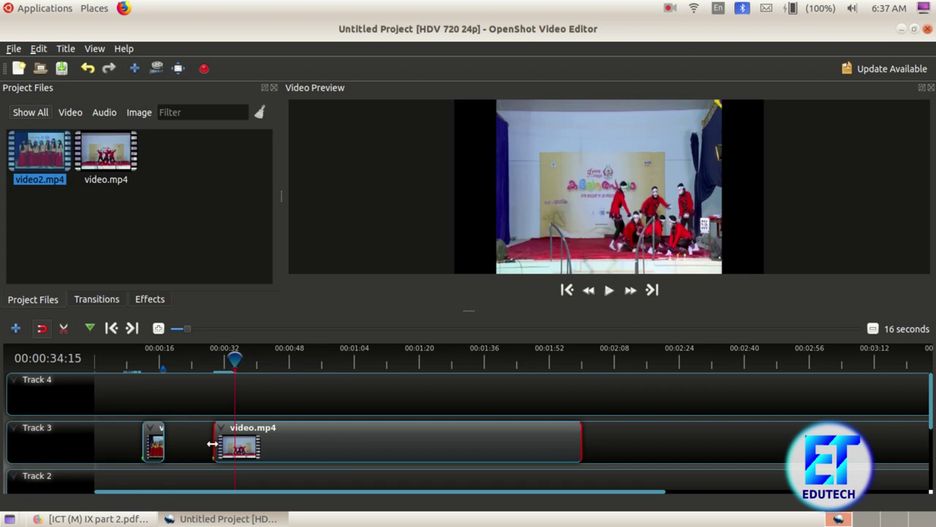
# Split video.mp4 on Track 3 at the playhead with the Razor tool
pyautogui.click(65, 328)
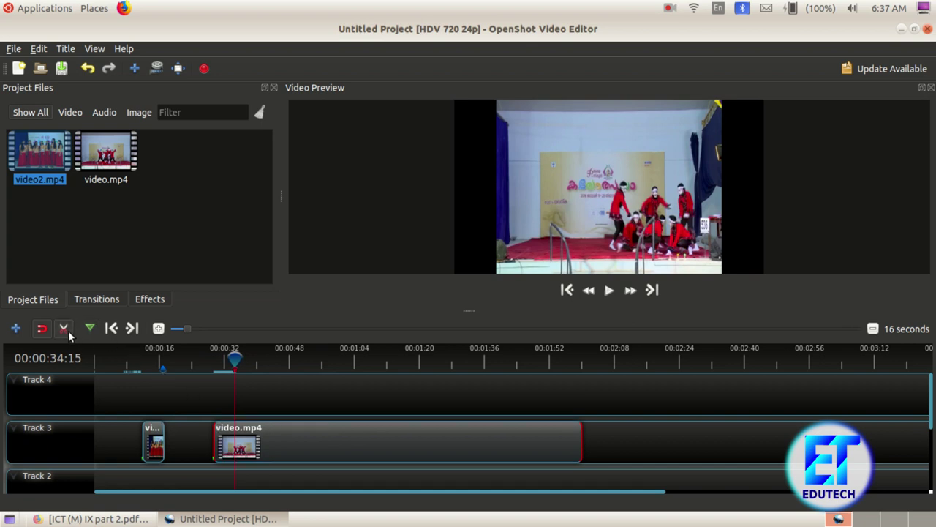
pyautogui.click(243, 449)
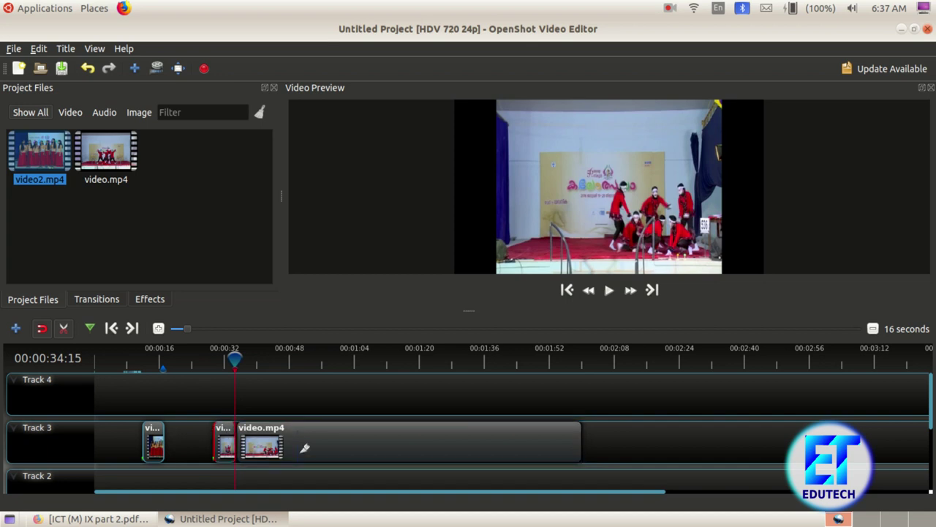
pyautogui.click(65, 329)
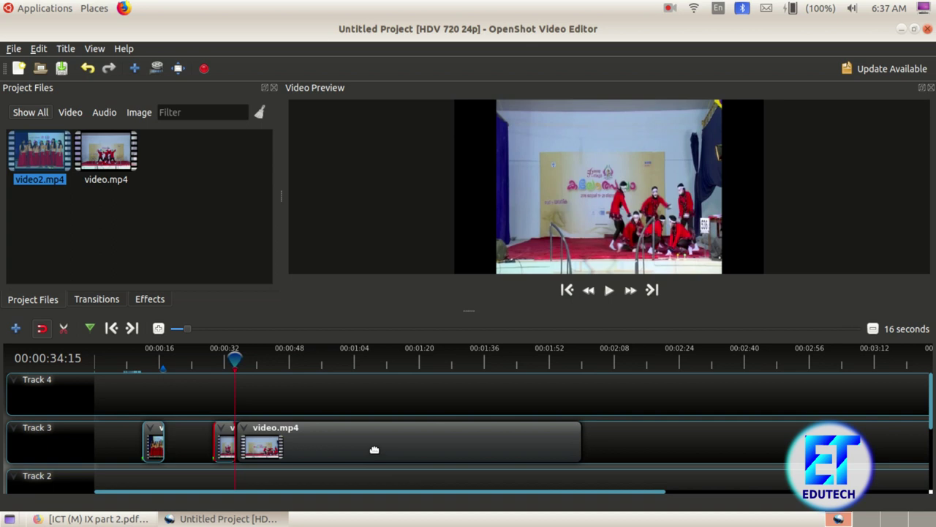
# Remove the longer second part of video.mp4 and move its short first part directly after the video2.mp4 piece
pyautogui.moveTo(372, 447); pyautogui.dragTo(405, 447)
pyautogui.rightClick(407, 447)
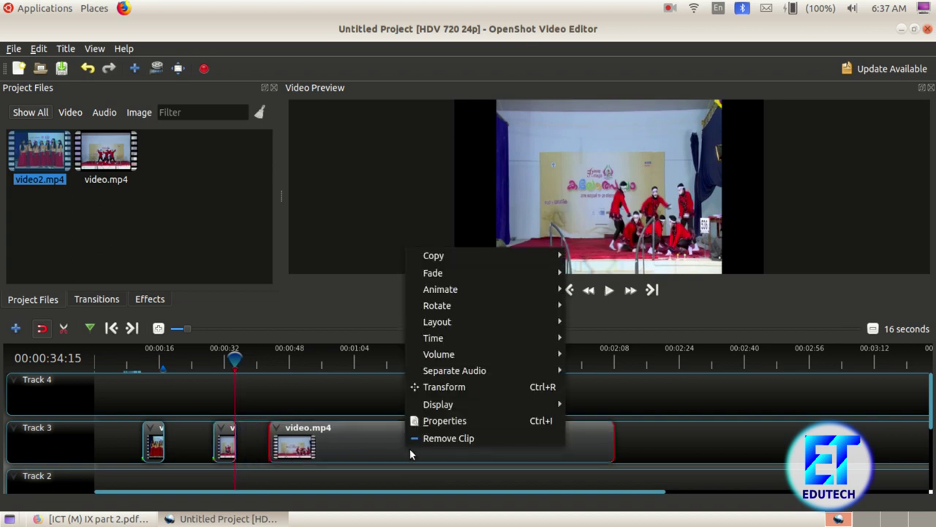
pyautogui.click(449, 438)
pyautogui.moveTo(222, 423); pyautogui.dragTo(173, 425)
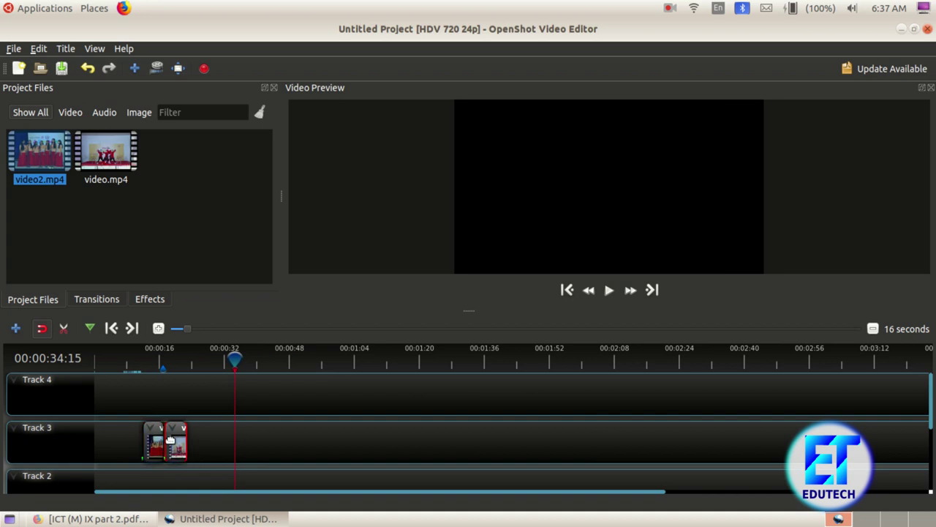
pyautogui.moveTo(175, 445)
pyautogui.mouseDown()
pyautogui.moveTo(194, 439)
pyautogui.moveTo(176, 441)
pyautogui.moveTo(185, 436)
pyautogui.mouseUp()
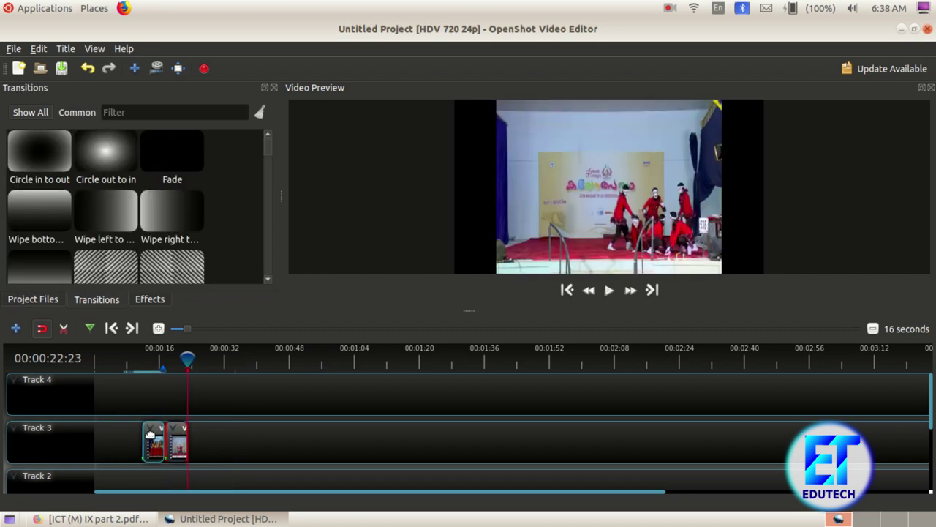
pyautogui.click(176, 438)
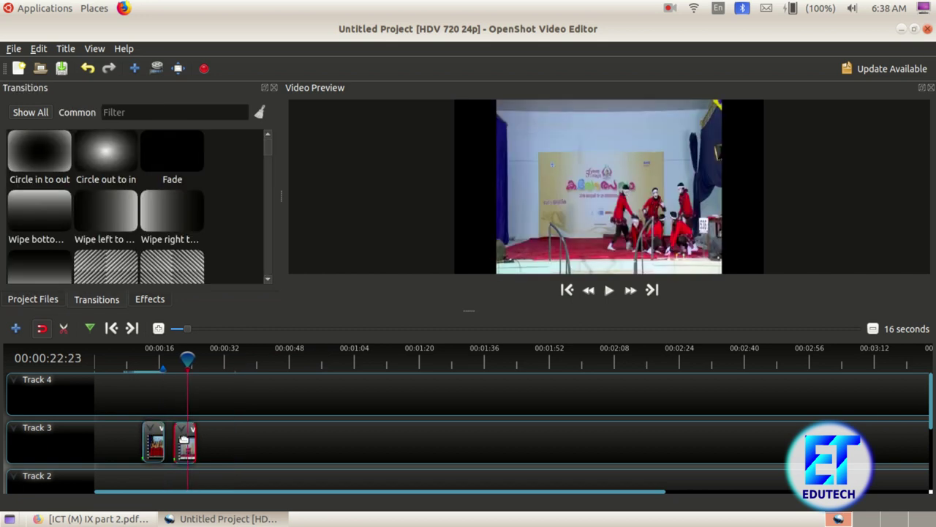
pyautogui.click(48, 302)
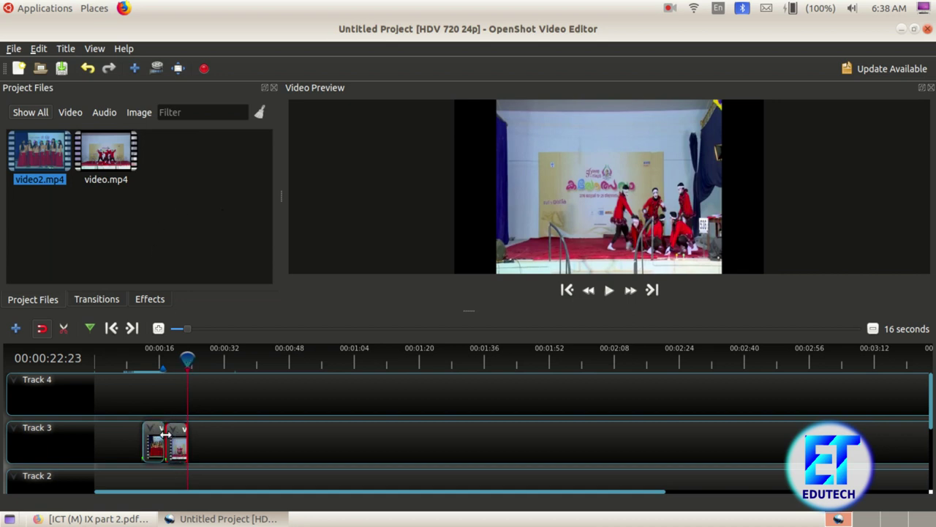
# Add the Circle out to in transition on Track 3 and shorten it to a narrow strip over the join between the two clips
pyautogui.click(96, 299)
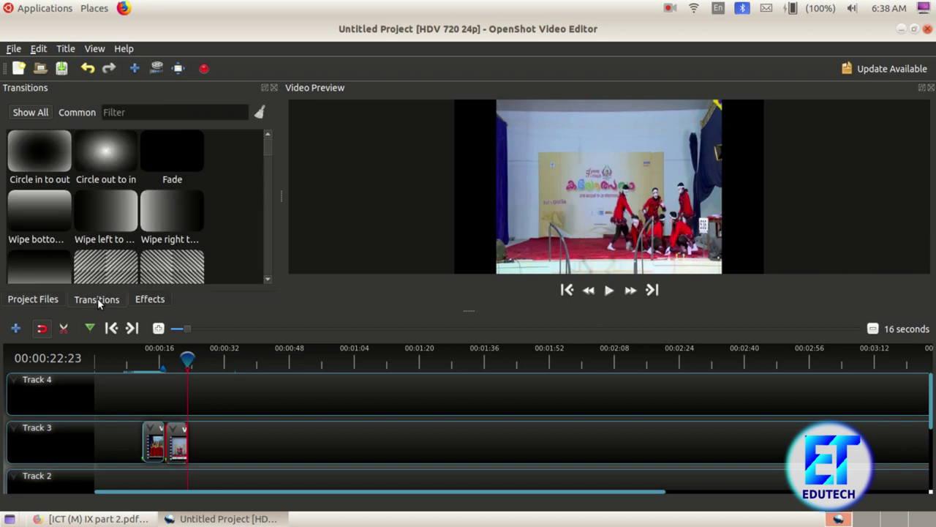
pyautogui.scroll(-15, 118, 193)
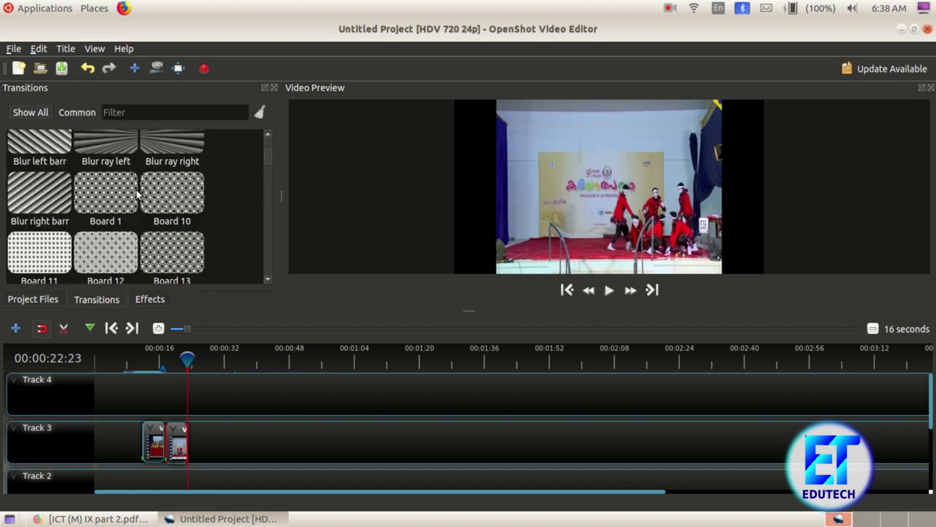
pyautogui.scroll(-12, 135, 193)
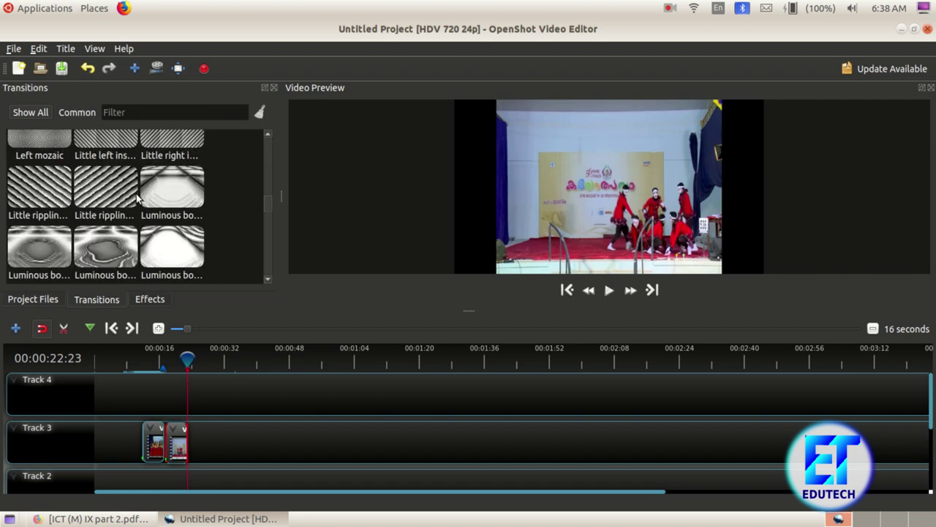
pyautogui.scroll(10, 135, 193)
pyautogui.scroll(15, 133, 215)
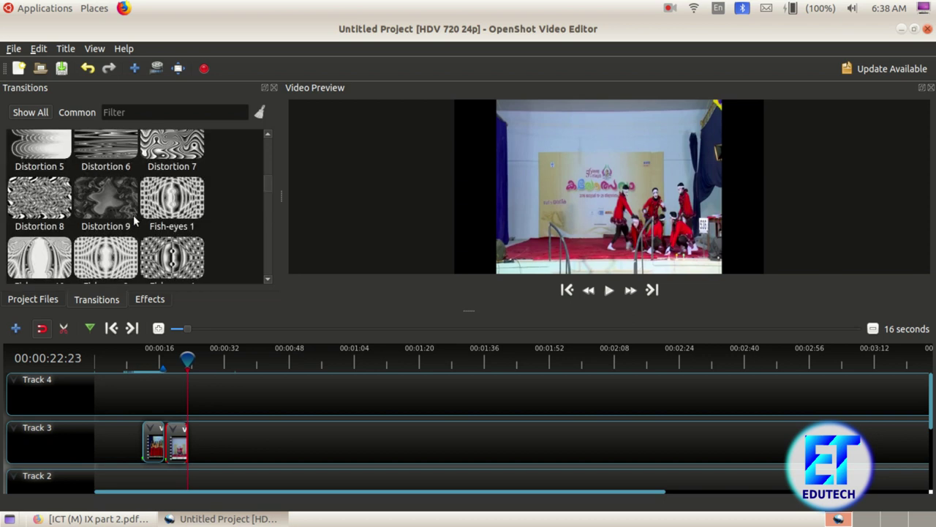
pyautogui.click(96, 146)
pyautogui.moveTo(96, 145); pyautogui.dragTo(151, 376)
pyautogui.moveTo(164, 428); pyautogui.dragTo(152, 430)
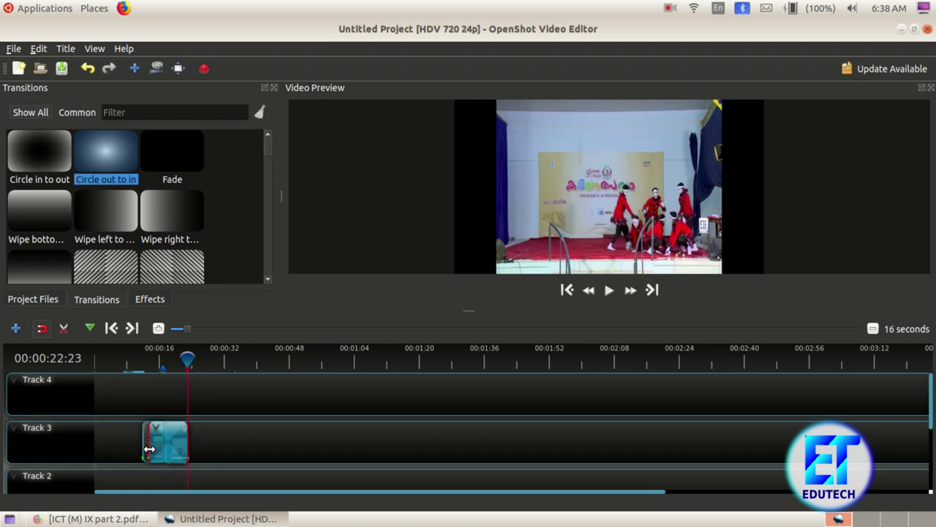
pyautogui.moveTo(150, 448); pyautogui.dragTo(171, 444)
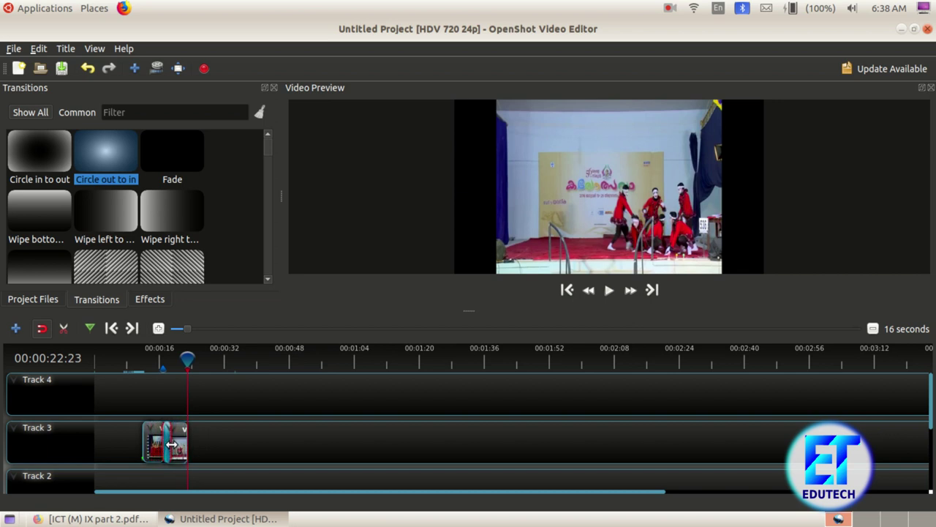
# Play the joined clips from the start of the video2.mp4 piece past the transition to preview it
pyautogui.click(146, 369)
pyautogui.click(610, 291)
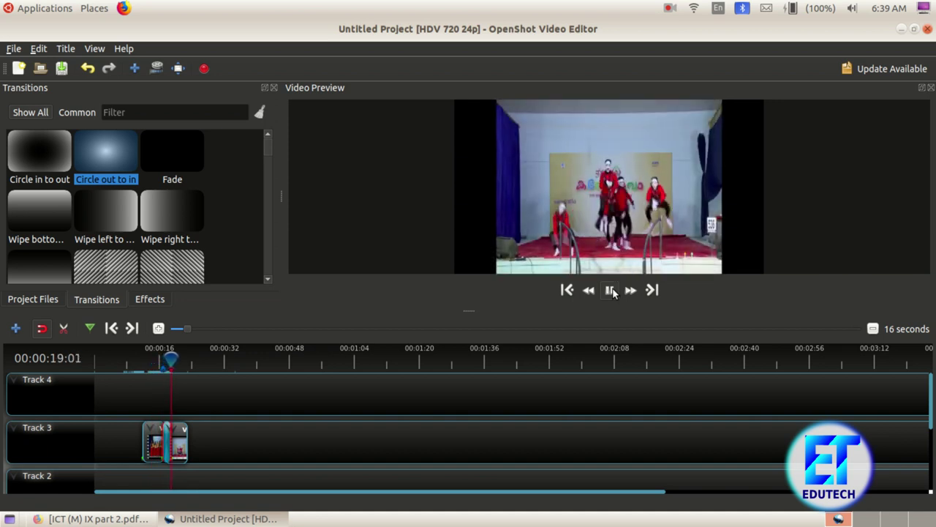
pyautogui.click(610, 291)
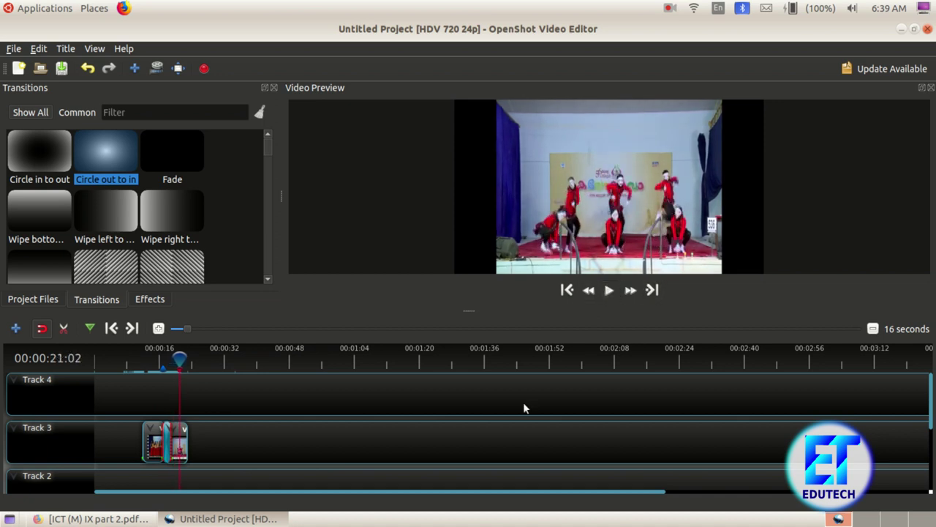
# Separate the audio of the video2.mp4 piece on Track 3 into a single clip with all channels
pyautogui.rightClick(154, 431)
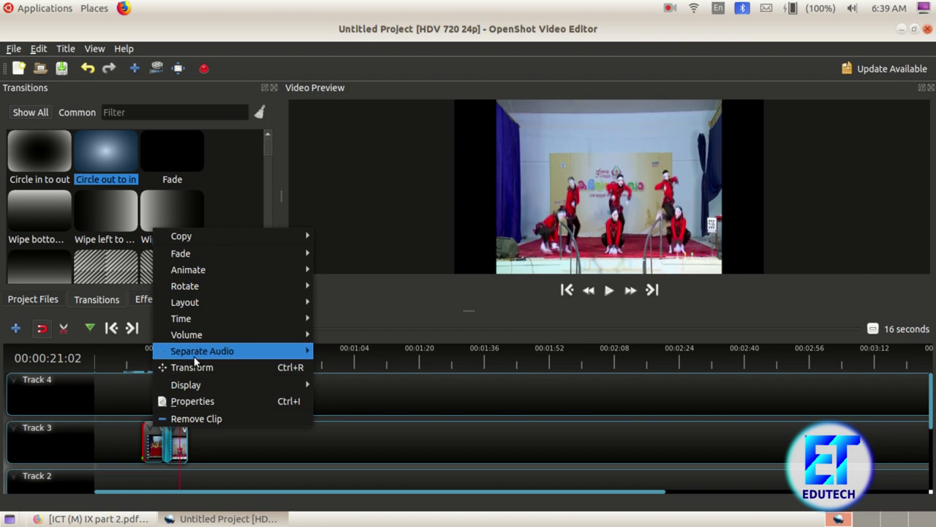
pyautogui.moveTo(195, 356)
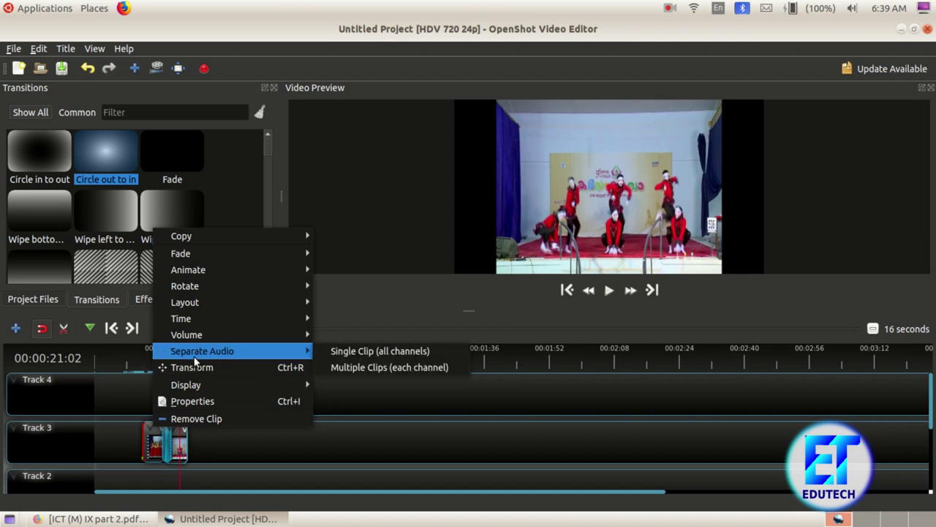
pyautogui.click(336, 353)
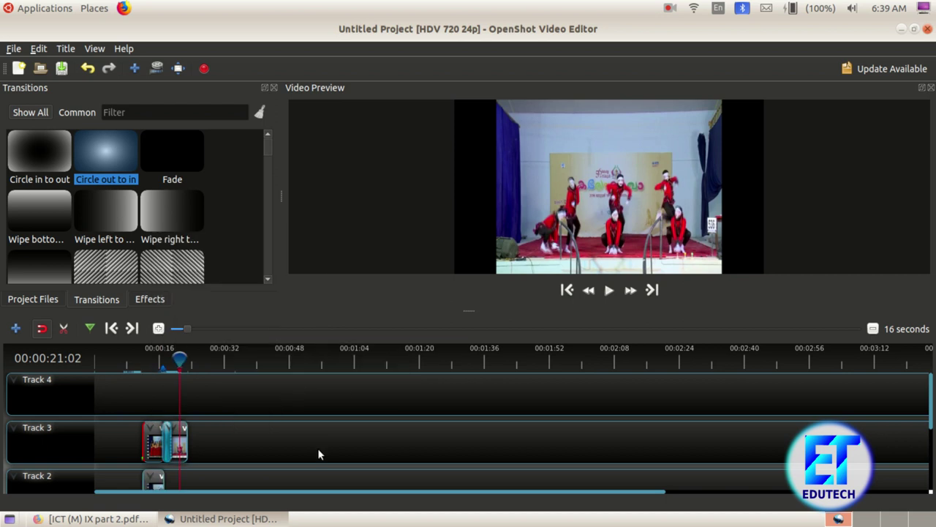
# Remove the separated video2.mp4 audio clip from Track 2
pyautogui.scroll(-1, 319, 455)
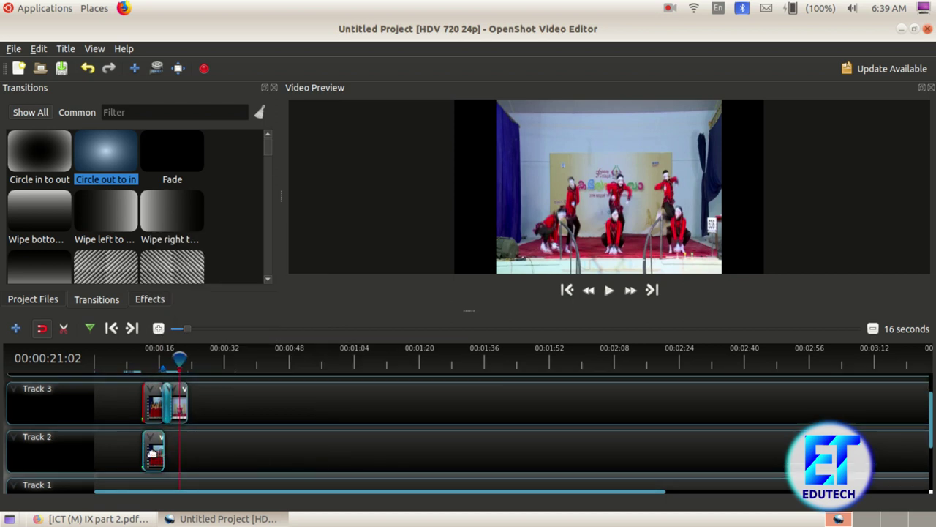
pyautogui.click(154, 452)
pyautogui.rightClick(154, 451)
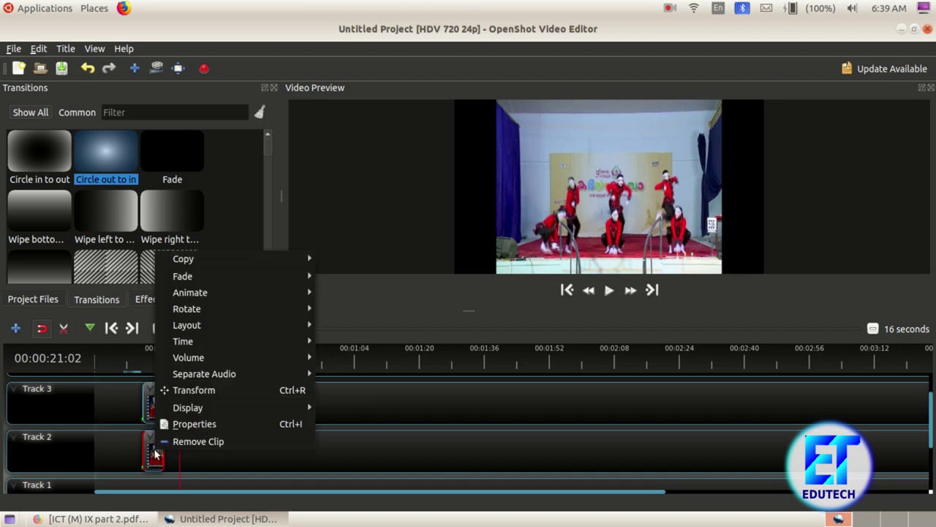
pyautogui.click(215, 443)
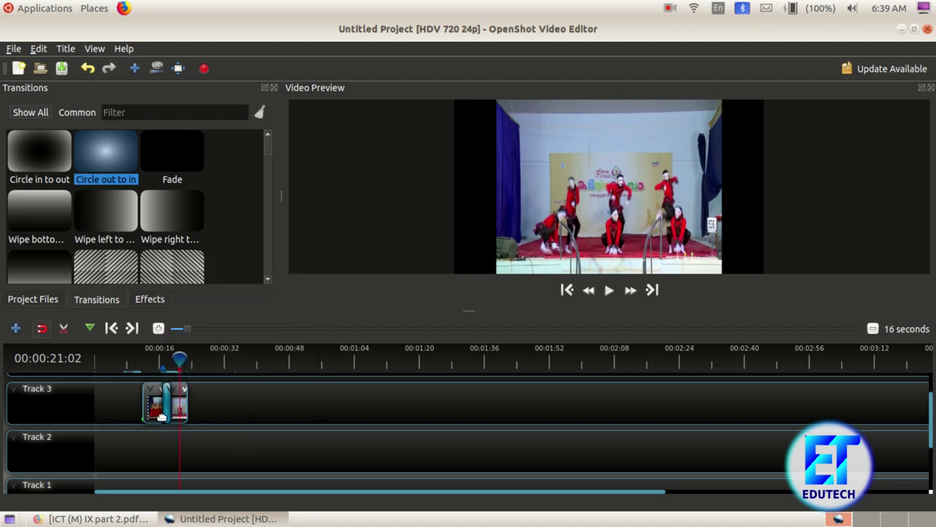
# Play the video2.mp4 piece on Track 3 from its start to check it without its audio
pyautogui.click(143, 358)
pyautogui.click(606, 292)
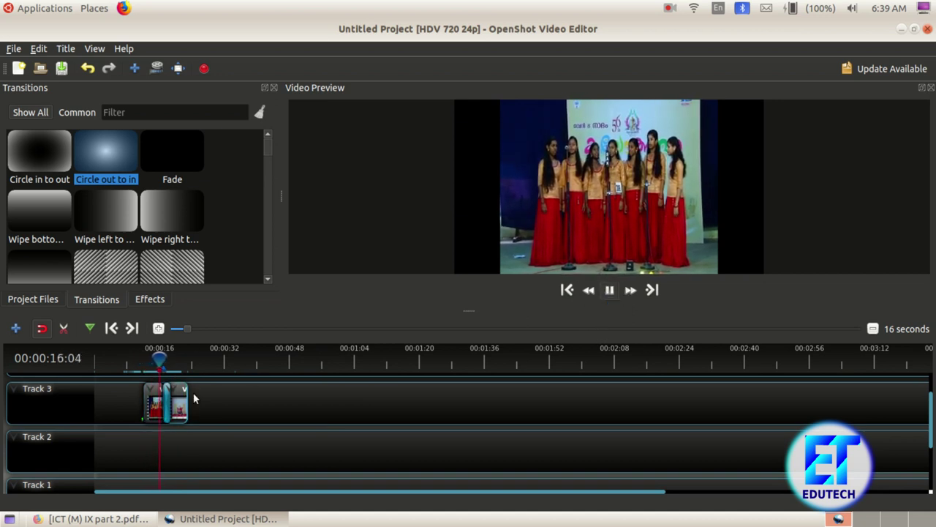
pyautogui.click(608, 290)
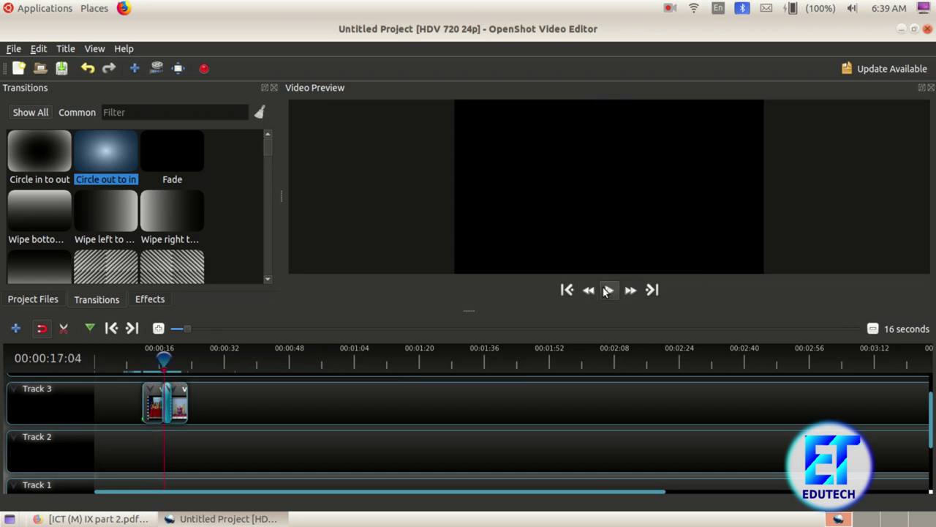
# Separate the audio of the video.mp4 piece on Track 3 into a single clip with all channels
pyautogui.click(179, 399)
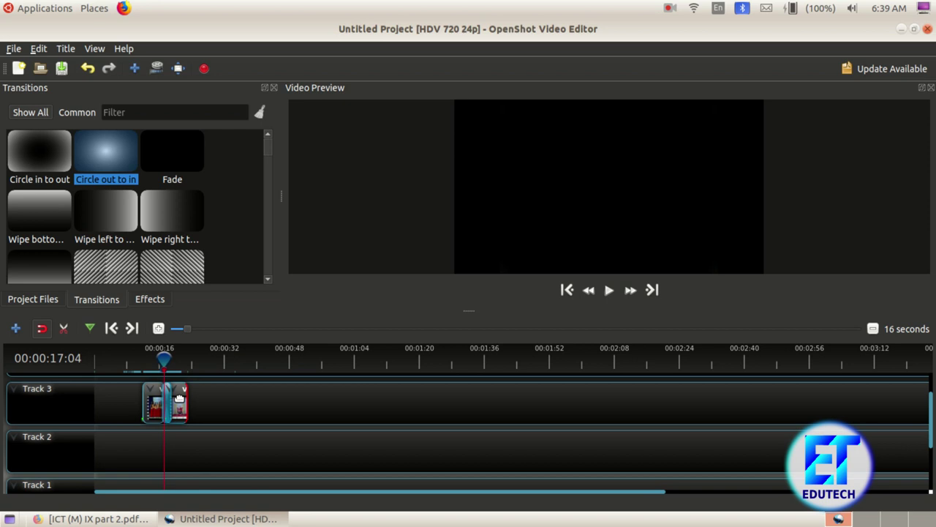
pyautogui.moveTo(179, 399); pyautogui.dragTo(180, 396)
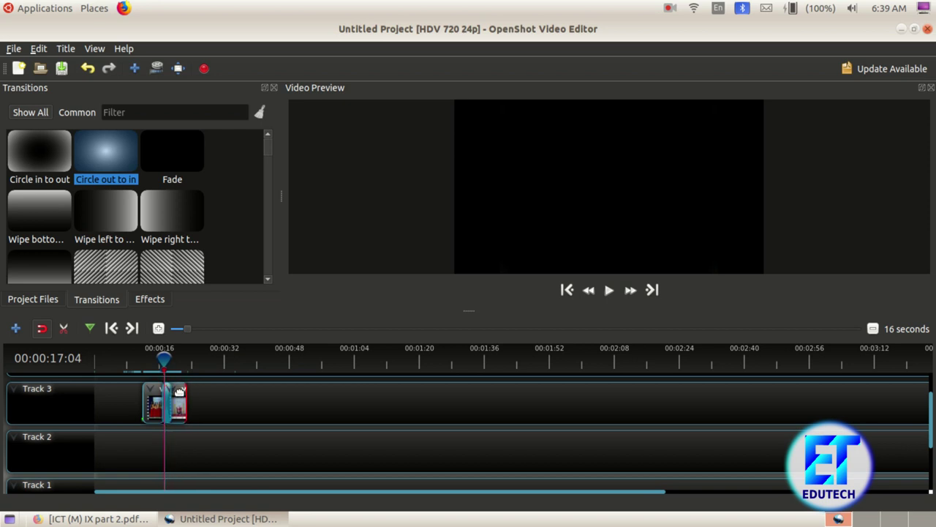
pyautogui.rightClick(180, 396)
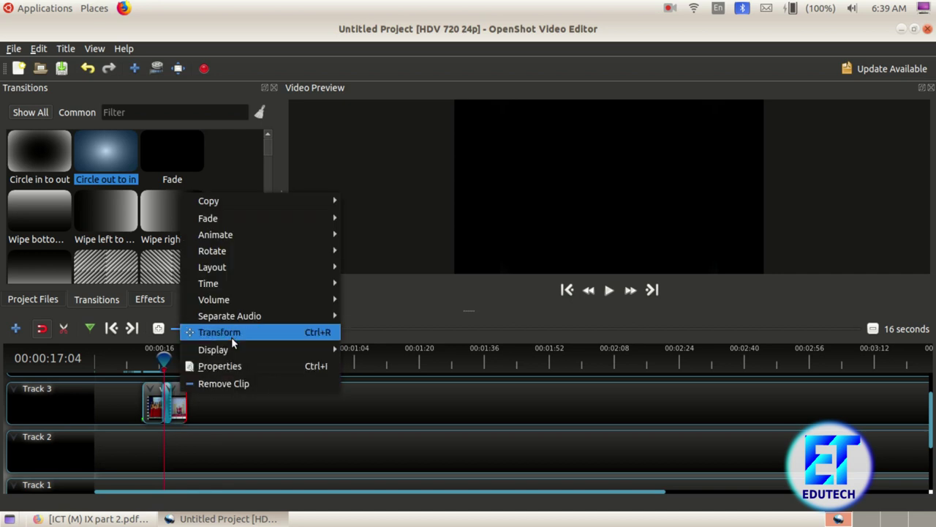
pyautogui.moveTo(231, 320)
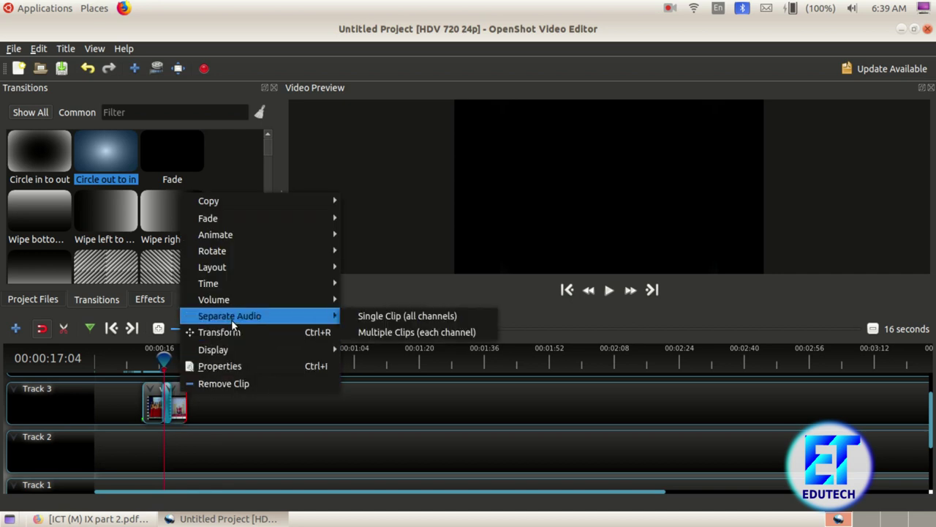
pyautogui.click(400, 316)
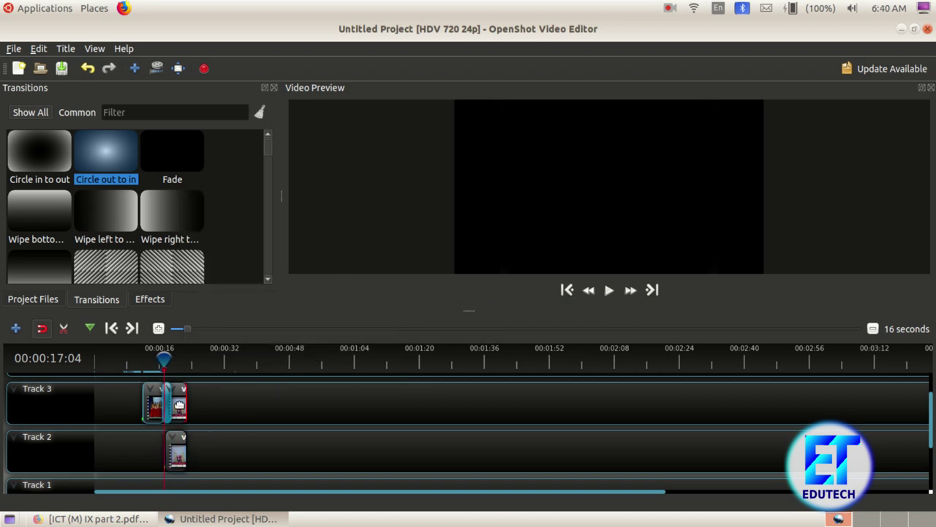
# Try to remove the separated video.mp4 audio clip from Track 2 and undo the removal
pyautogui.rightClick(177, 448)
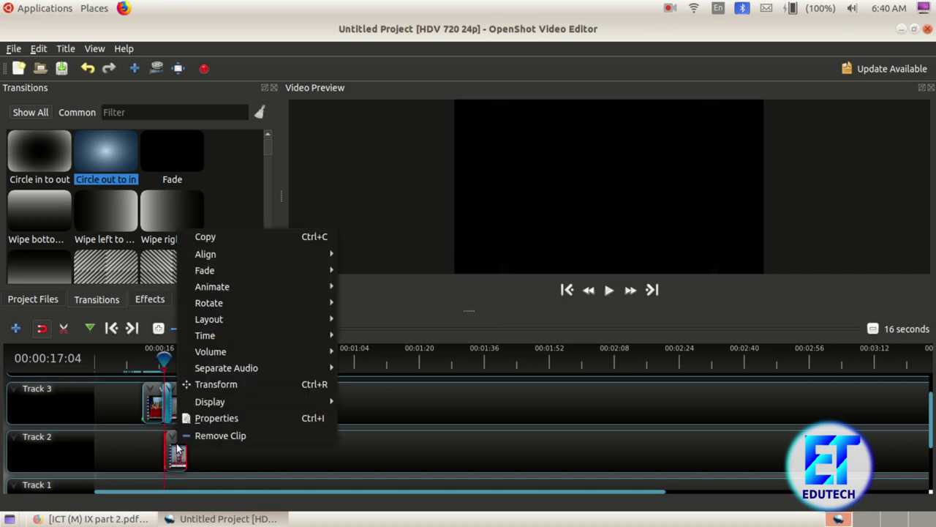
pyautogui.click(226, 435)
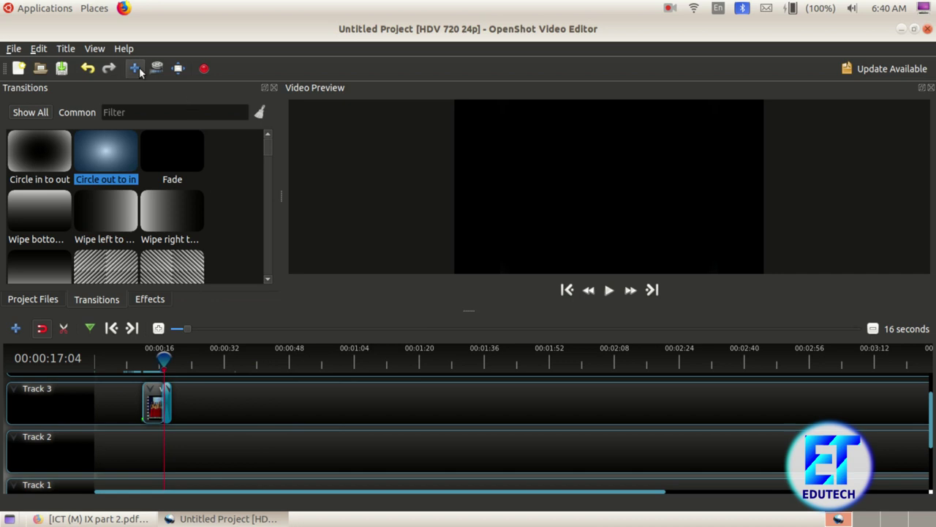
pyautogui.click(87, 69)
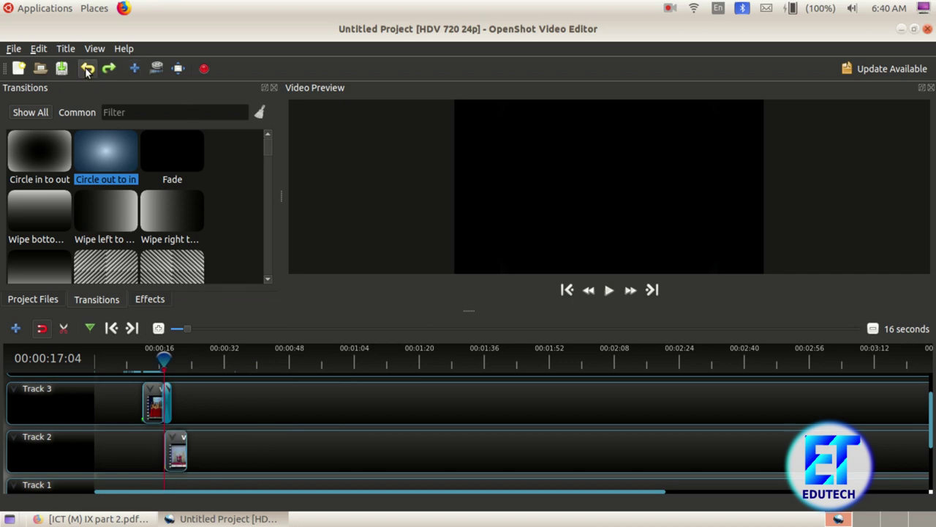
pyautogui.click(87, 68)
# Move the separated video.mp4 audio clip along Track 2 away from the Track 3 clips and remove it
pyautogui.click(173, 450)
pyautogui.moveTo(174, 450); pyautogui.dragTo(278, 451)
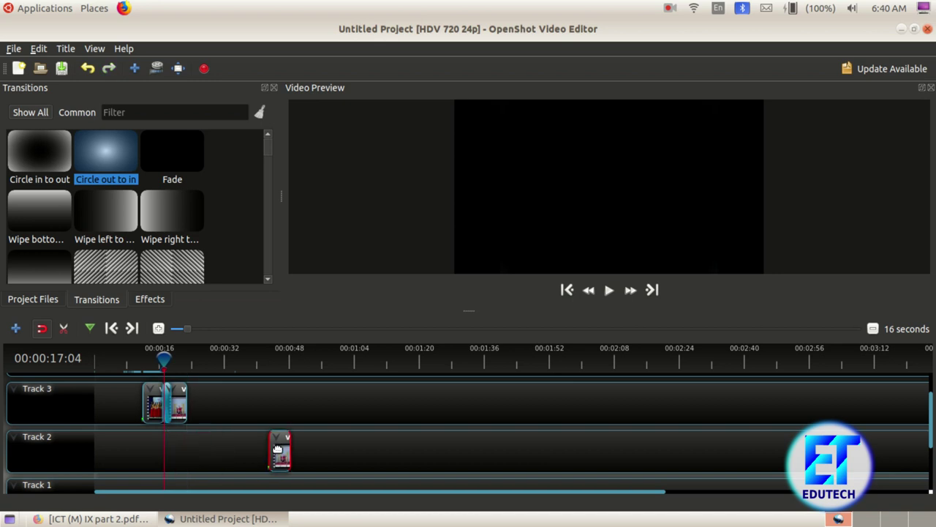
pyautogui.rightClick(280, 453)
pyautogui.click(316, 442)
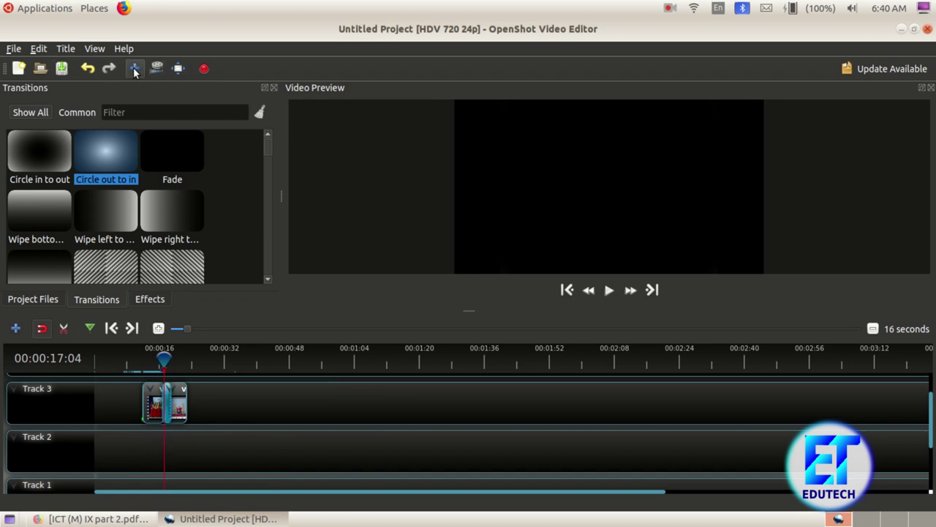
# Import Free Corporate Background Music For Your Presentations (Download NOW!).mp4 from the Videos folder into the project files
pyautogui.click(29, 300)
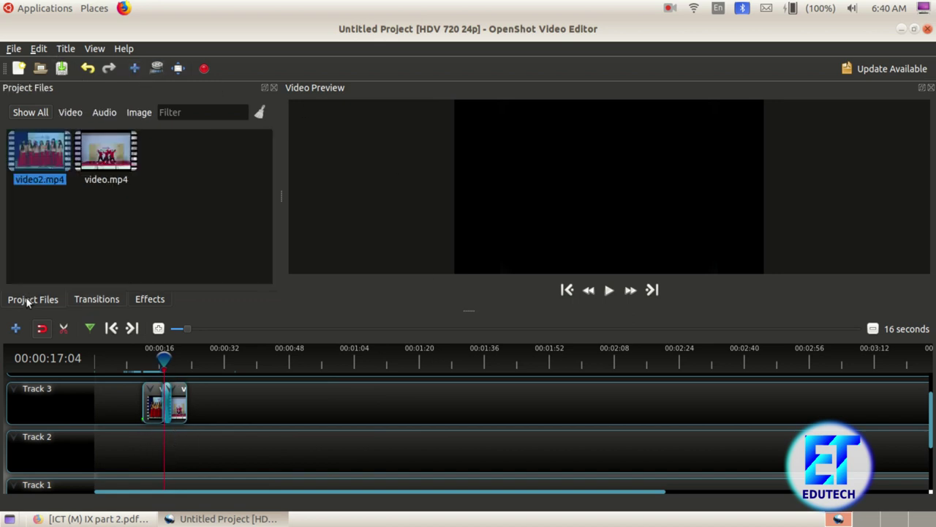
pyautogui.click(136, 68)
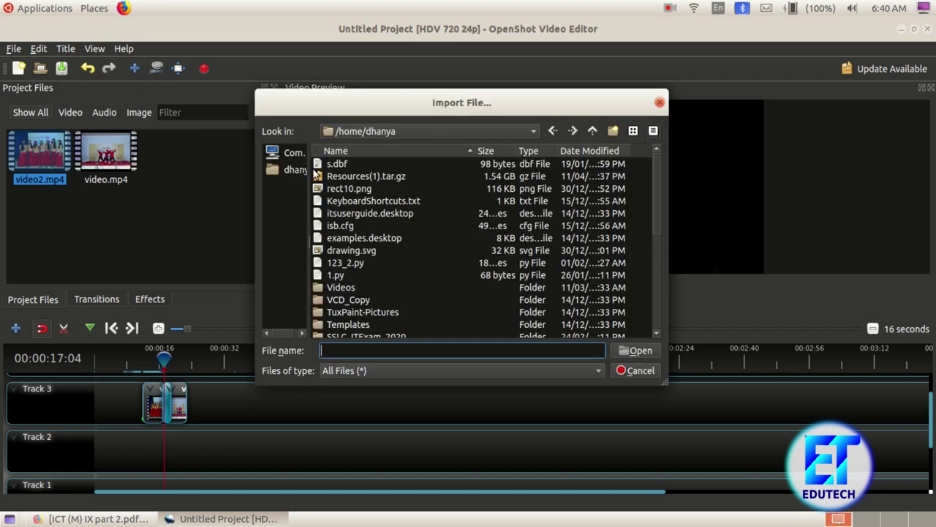
pyautogui.doubleClick(334, 286)
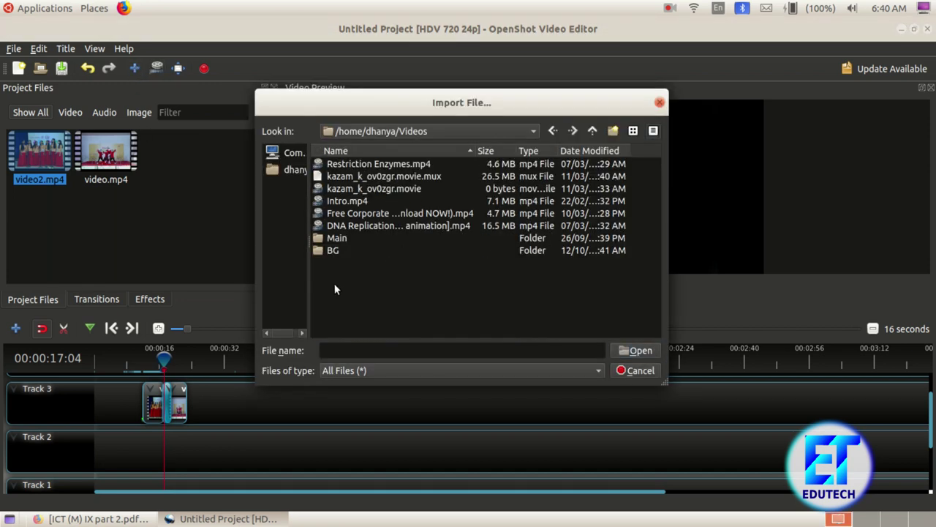
pyautogui.doubleClick(349, 214)
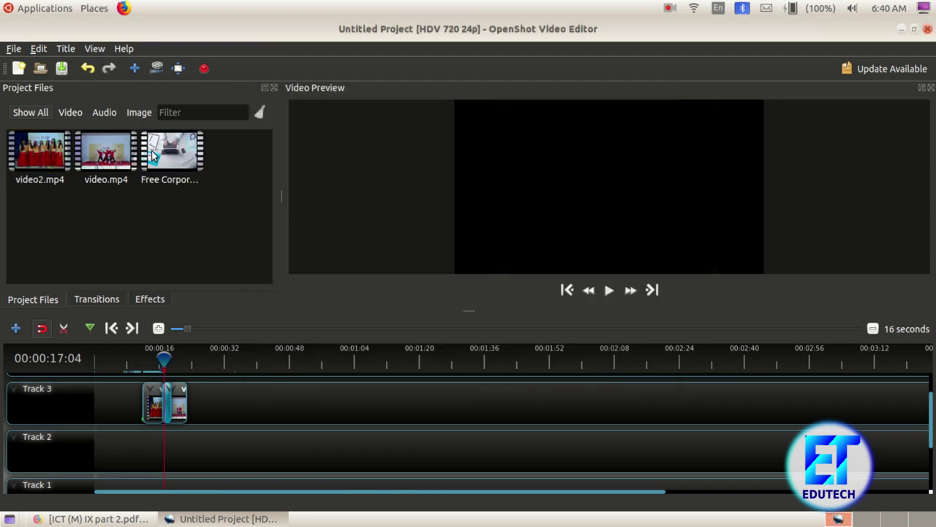
# Place the Free Corporate Background Music clip at the beginning of Track 2
pyautogui.moveTo(165, 155); pyautogui.dragTo(93, 432)
pyautogui.moveTo(281, 444); pyautogui.dragTo(255, 432)
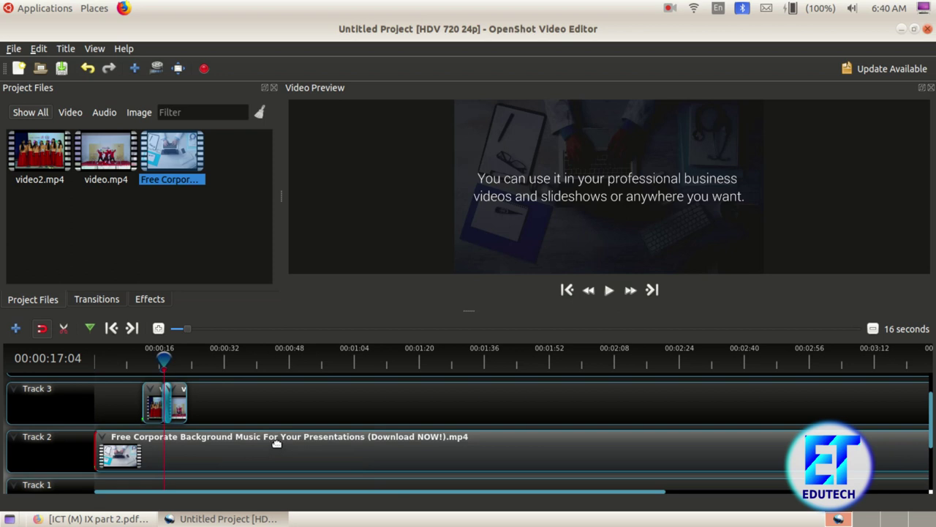
# Cut the Free Corporate Background Music clip on Track 2 just past the end of the Track 3 clips and remove the remainder
pyautogui.click(64, 327)
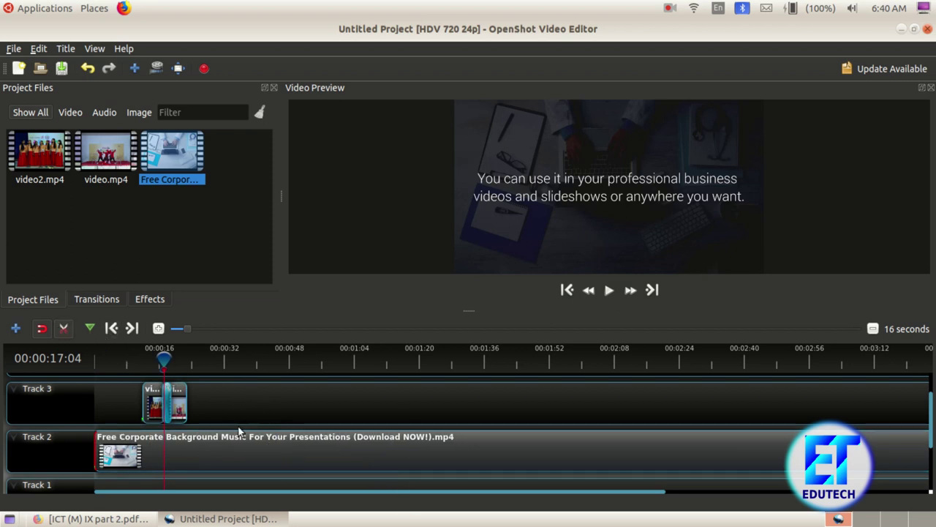
pyautogui.click(191, 442)
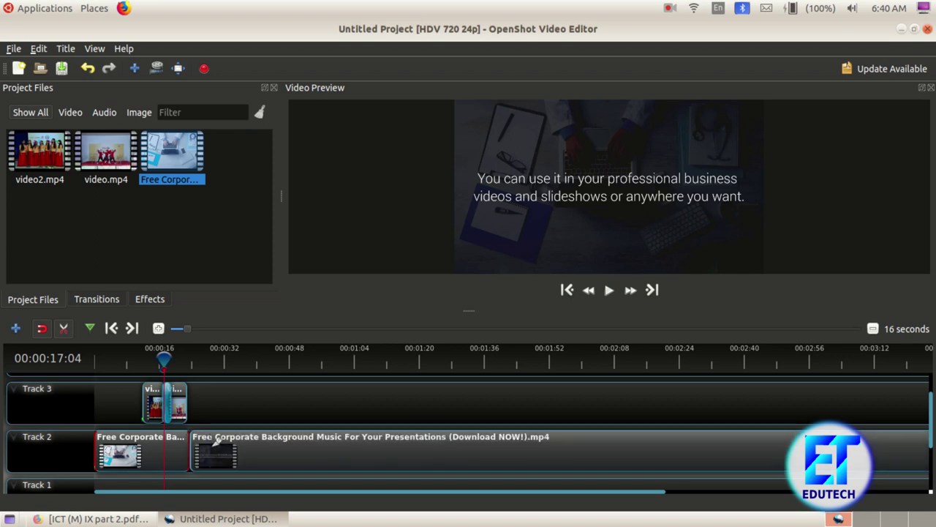
pyautogui.click(63, 328)
pyautogui.moveTo(314, 458); pyautogui.dragTo(339, 453)
pyautogui.rightClick(339, 453)
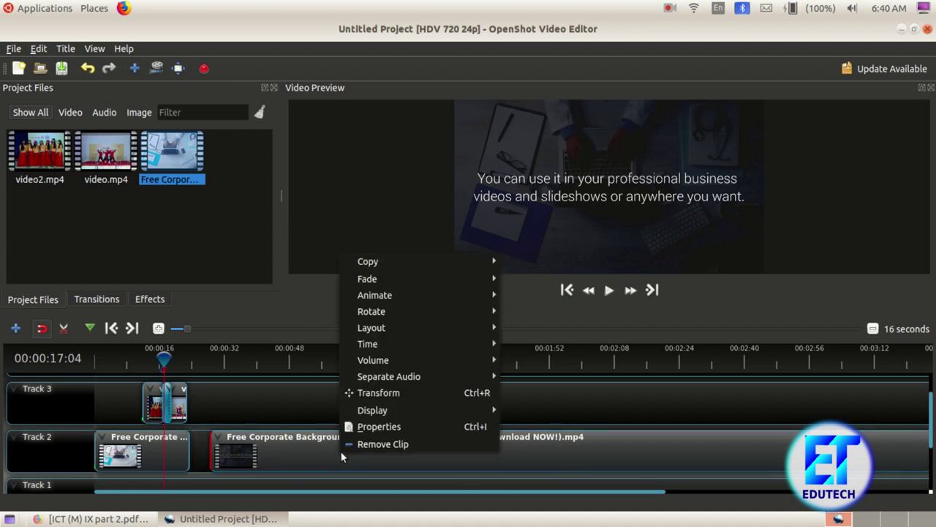
pyautogui.click(383, 444)
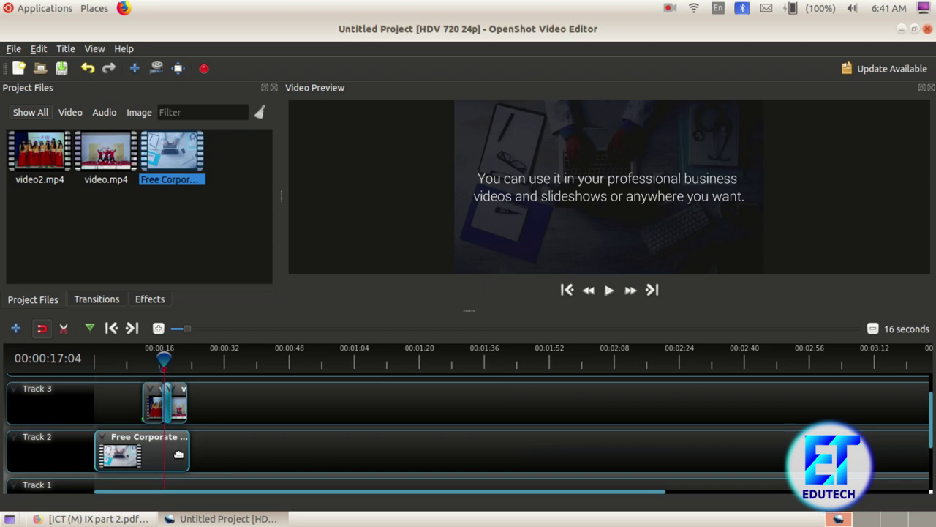
# Separate the trimmed music clip's audio as a single clip with all channels, and move its video part further along Track 2
pyautogui.rightClick(178, 455)
pyautogui.moveTo(234, 379)
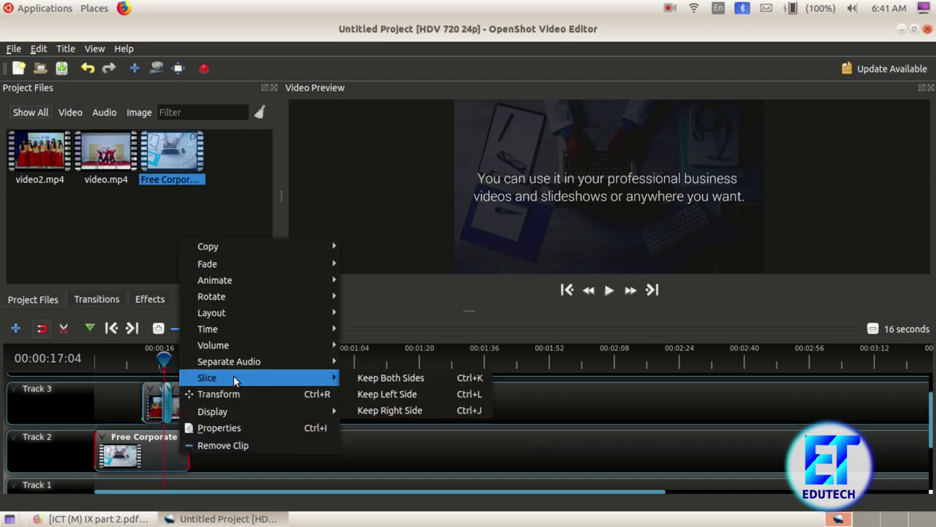
pyautogui.moveTo(236, 360)
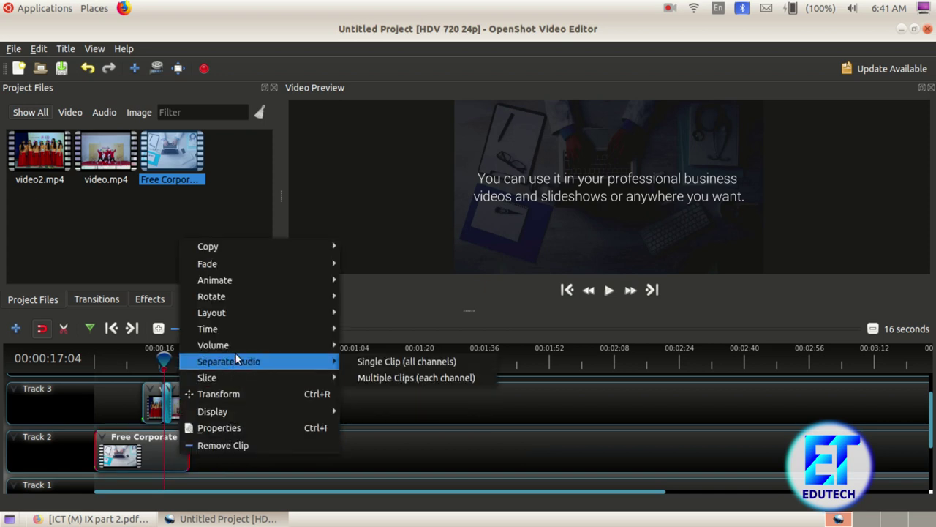
pyautogui.click(372, 361)
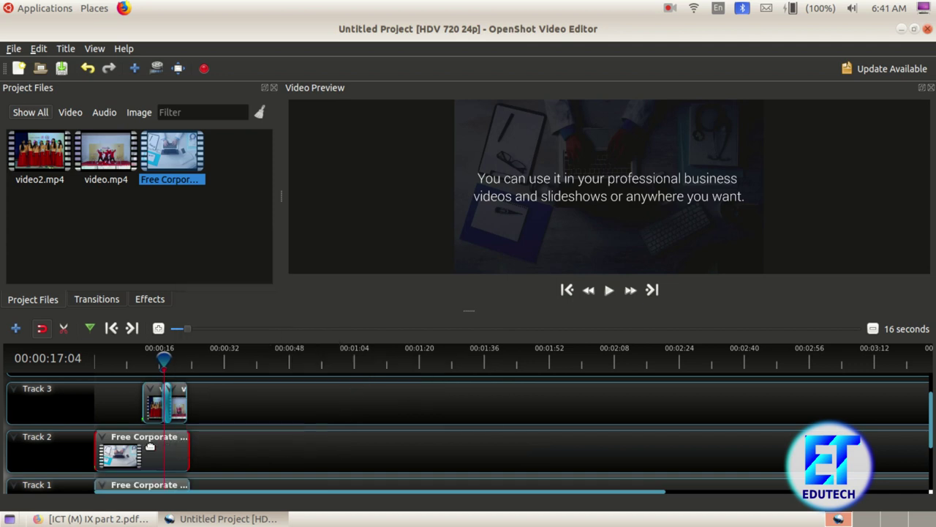
pyautogui.moveTo(181, 450); pyautogui.dragTo(358, 449)
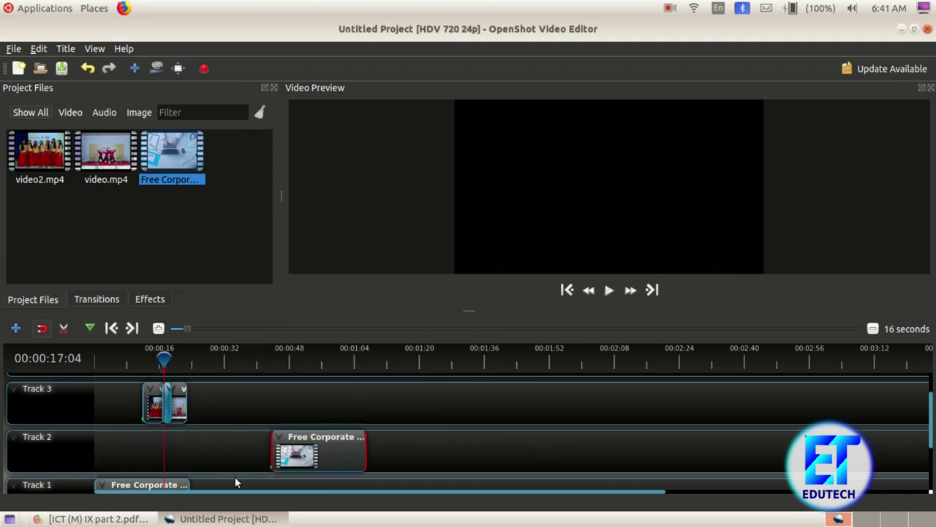
# Move the separated music audio from Track 1 to the beginning of Track 2 and remove the music's video part
pyautogui.click(135, 481)
pyautogui.moveTo(135, 476); pyautogui.dragTo(121, 422)
pyautogui.click(291, 432)
pyautogui.rightClick(307, 433)
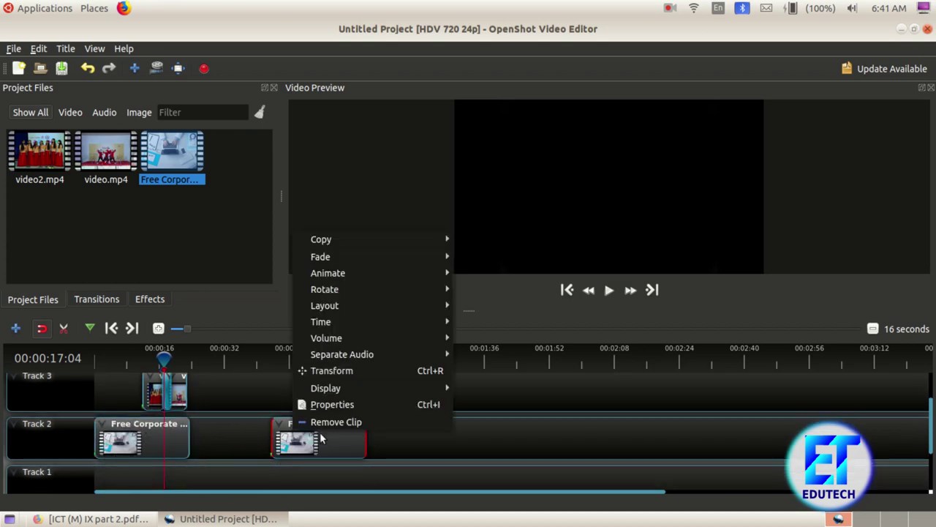
pyautogui.click(337, 419)
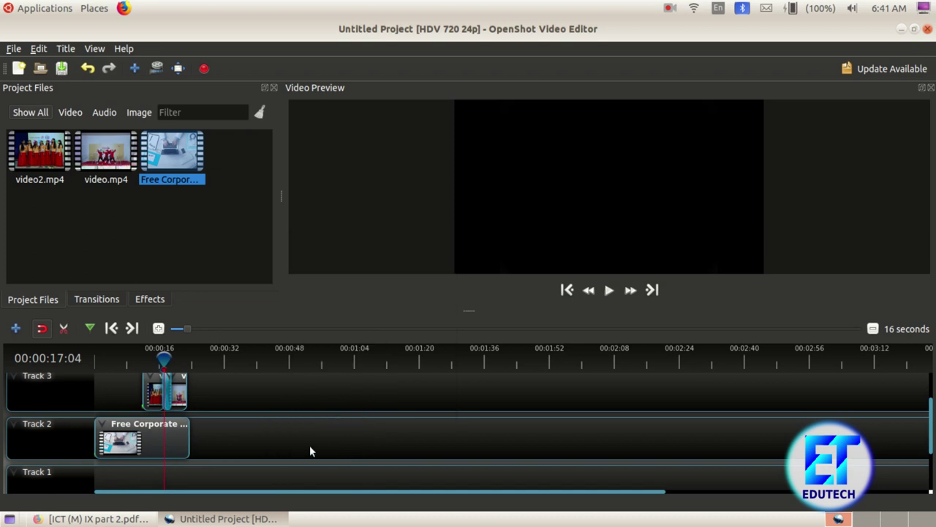
# Play back the Track 3 clips with the background music to check the result
pyautogui.scroll(1, 310, 451)
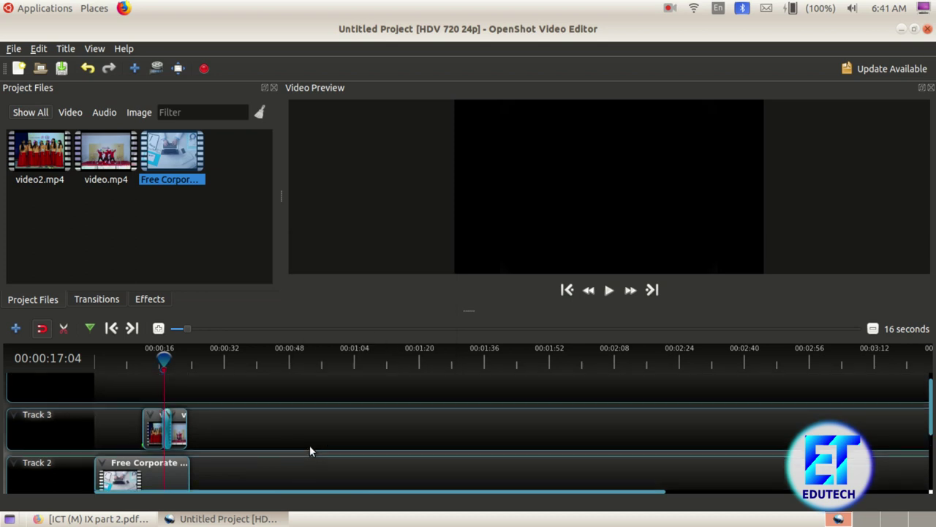
pyautogui.click(155, 366)
pyautogui.click(608, 293)
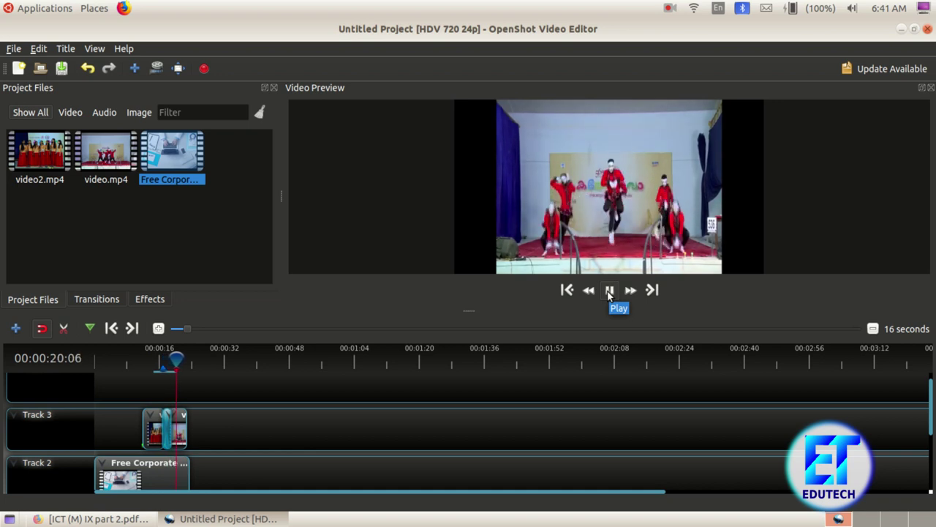
pyautogui.click(608, 293)
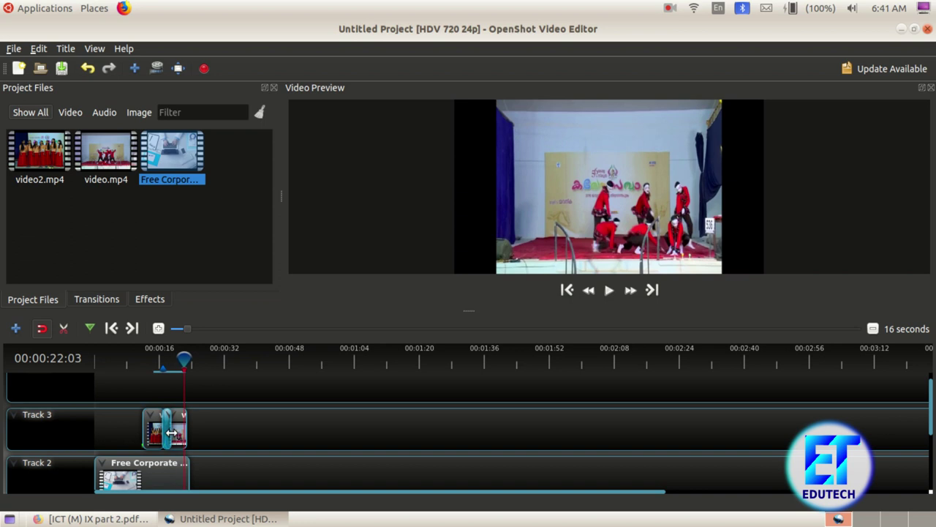
pyautogui.click(609, 291)
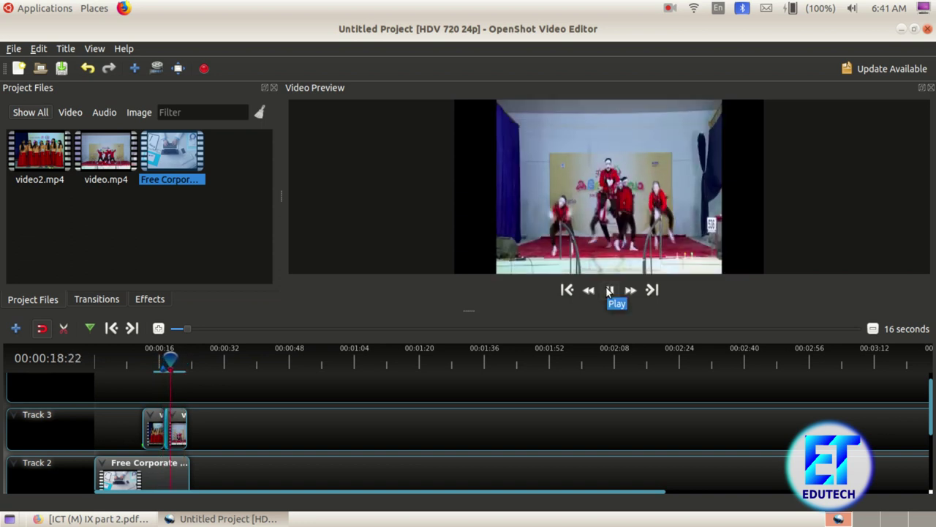
pyautogui.click(609, 291)
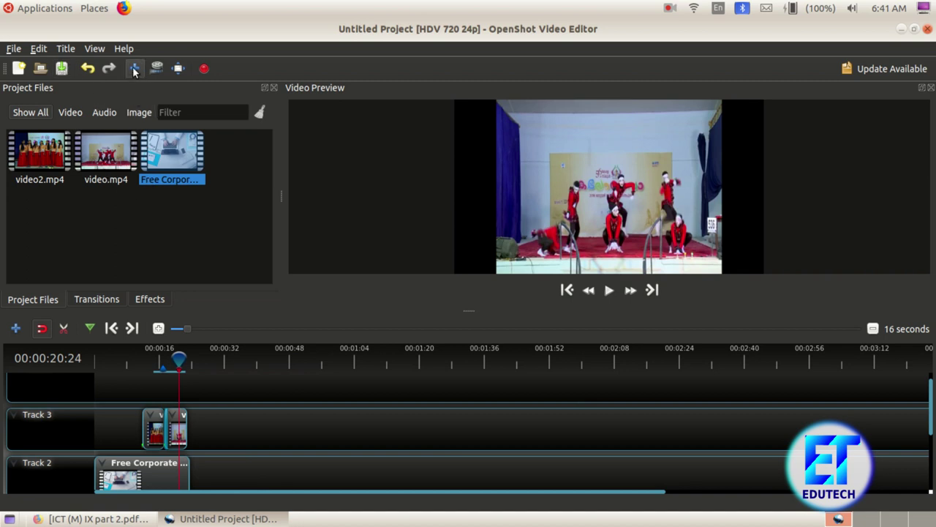
# Start a new title and choose the Sunset template
pyautogui.click(64, 50)
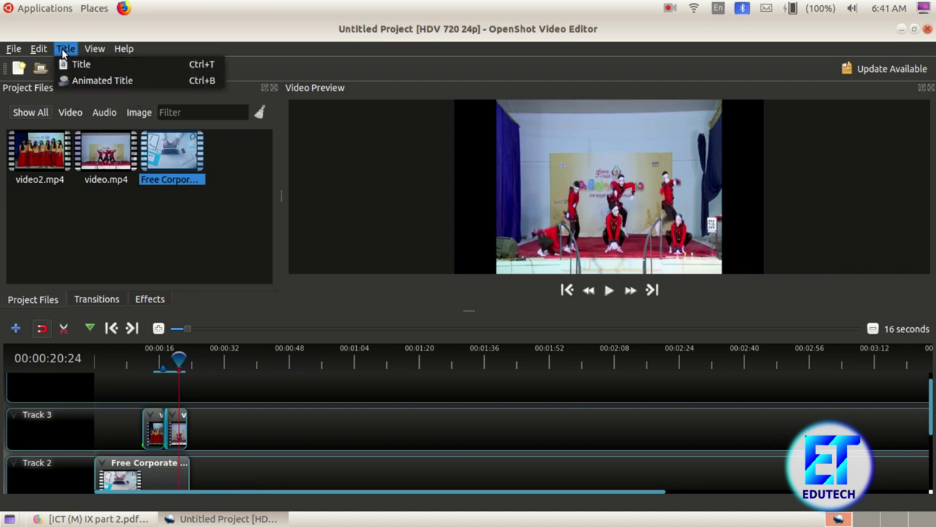
pyautogui.click(80, 66)
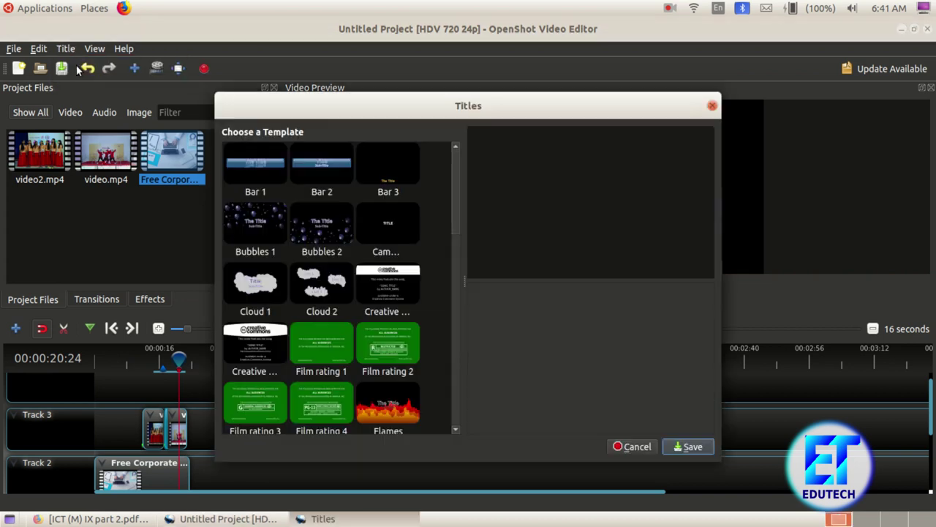
pyautogui.scroll(-5, 266, 230)
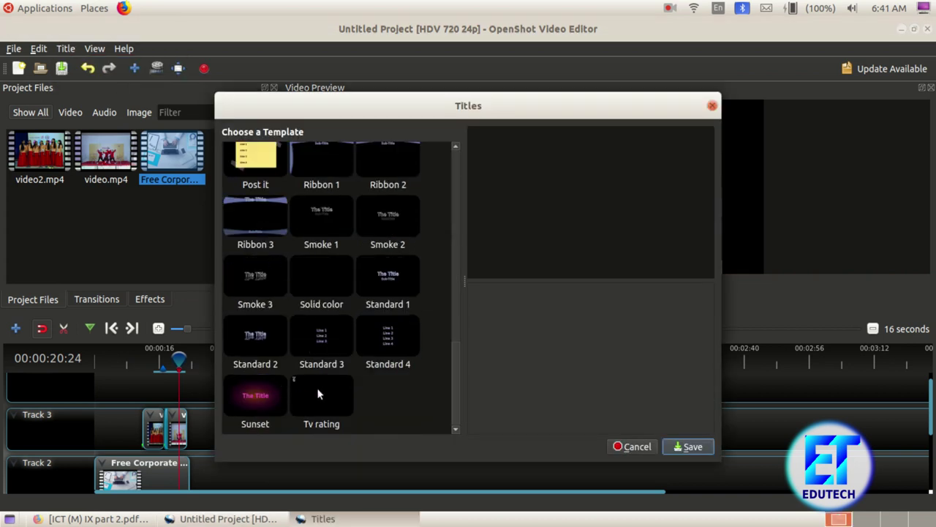
pyautogui.scroll(6, 318, 395)
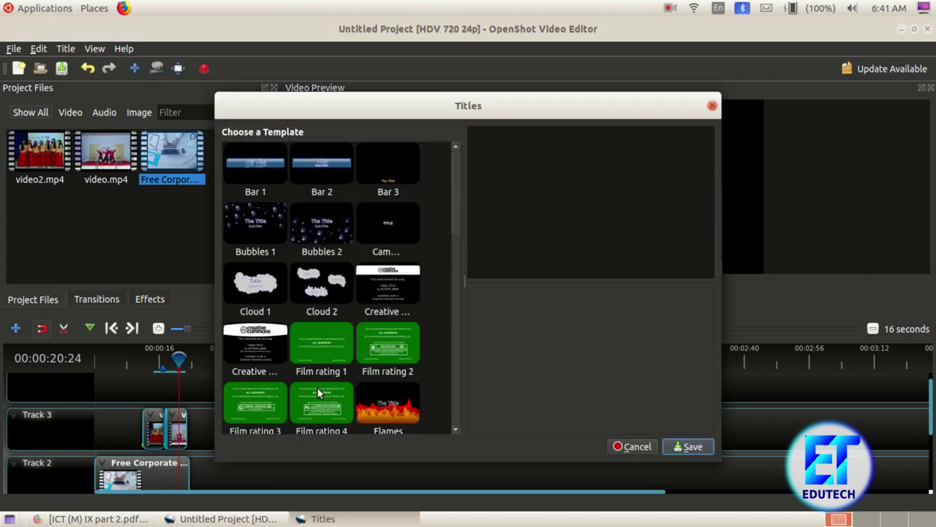
pyautogui.scroll(-3, 347, 310)
pyautogui.scroll(-2, 347, 320)
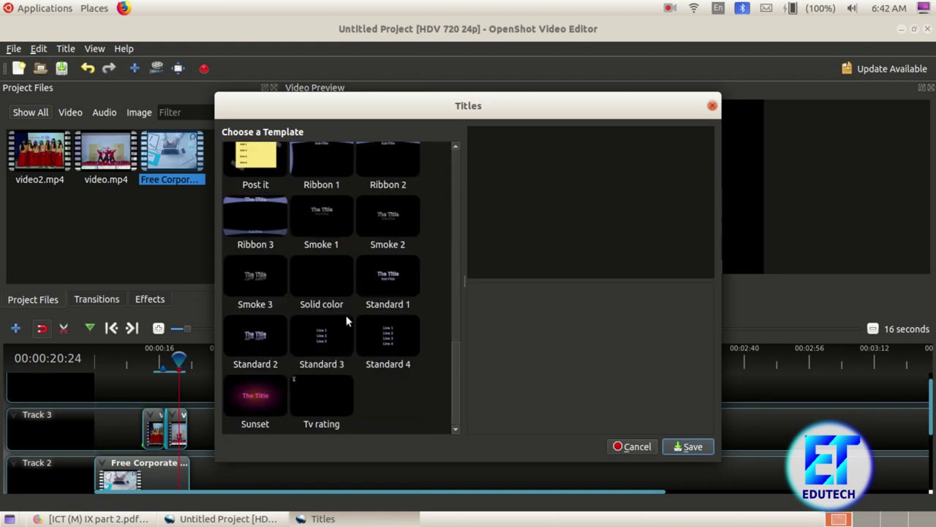
pyautogui.click(263, 395)
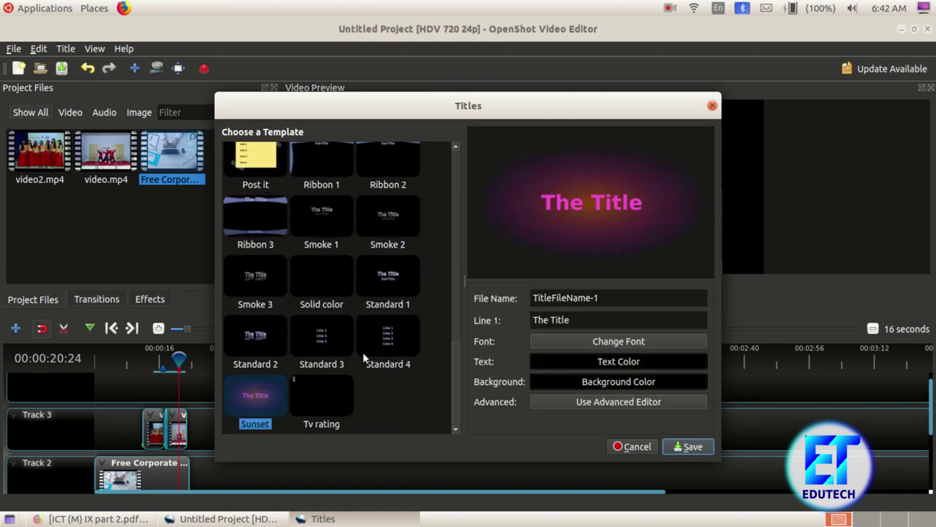
# Name the title file T1 and set its first line to Kalolsavam
pyautogui.hotkey('ctrl', 'a')
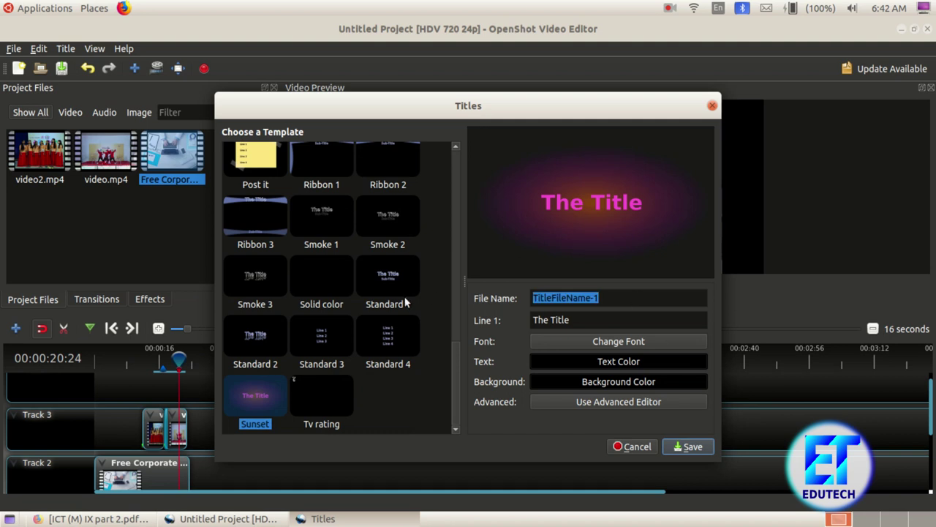
pyautogui.write('T1')
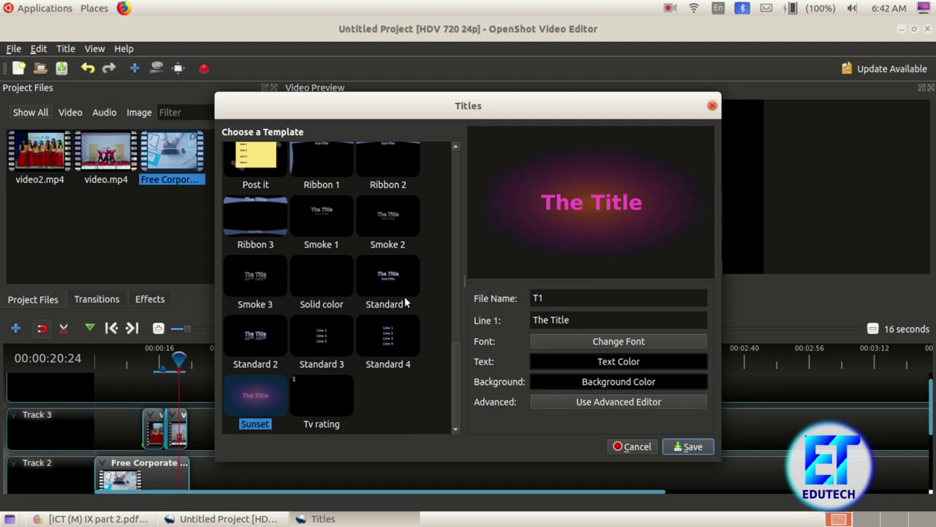
pyautogui.hotkey('ctrl', 'a')
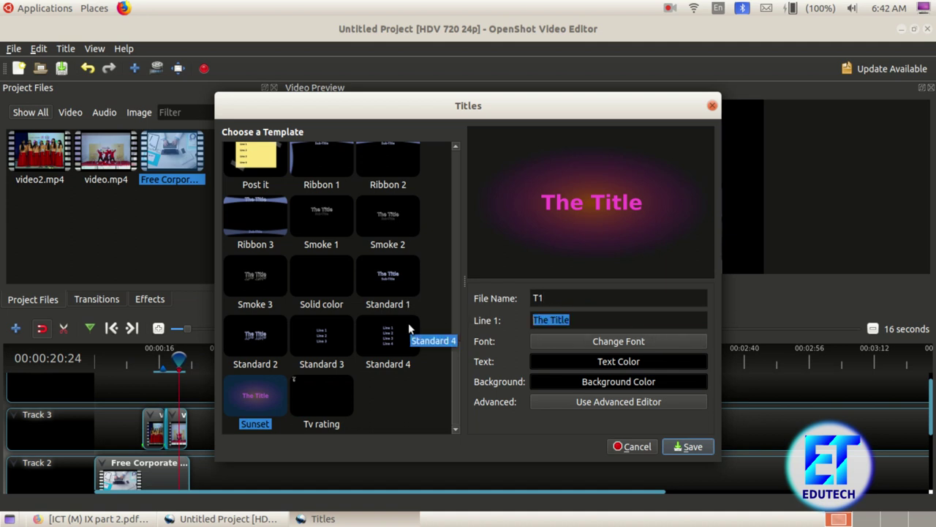
pyautogui.write('Kalolsava')
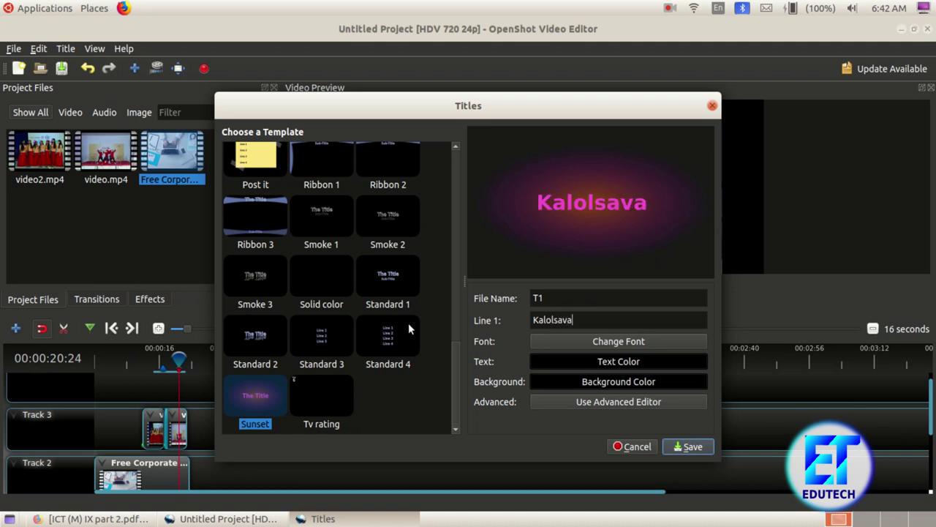
pyautogui.write('m')
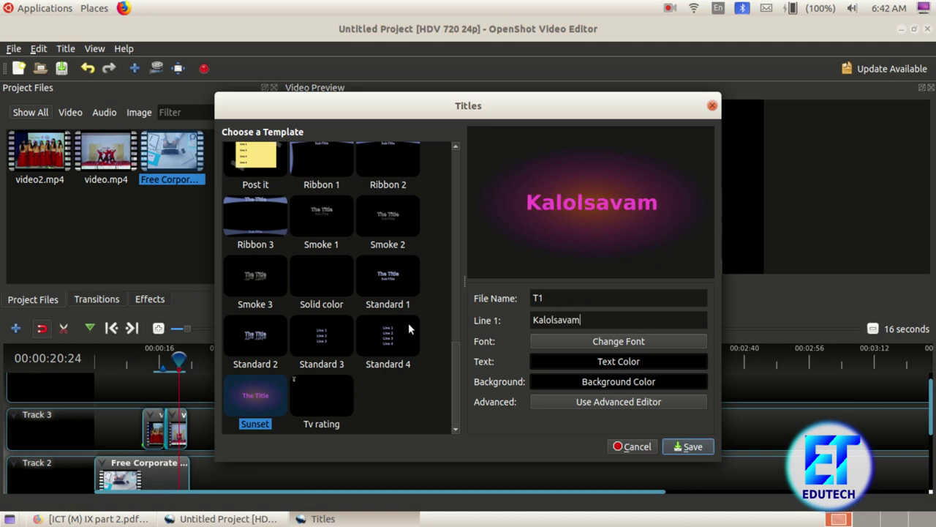
# Change the title's font to Ubuntu Bold at size 36
pyautogui.click(645, 340)
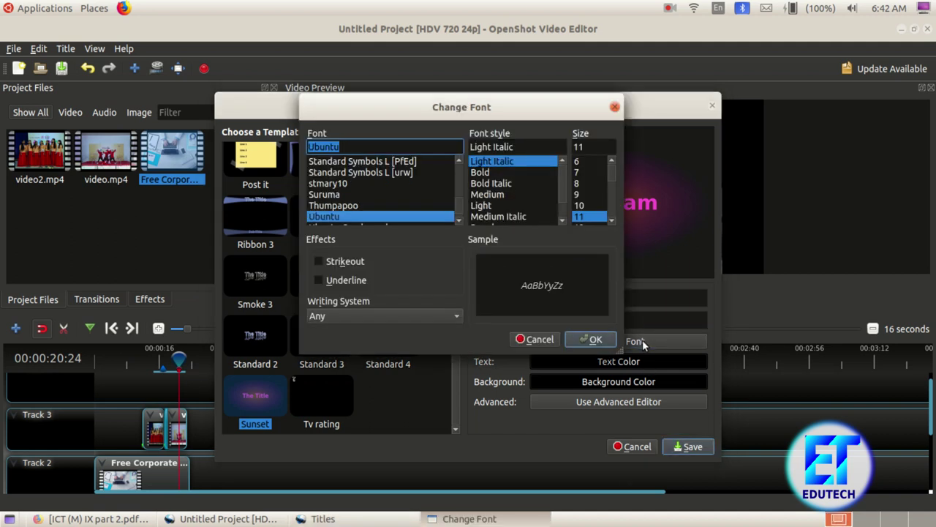
pyautogui.scroll(-2, 594, 195)
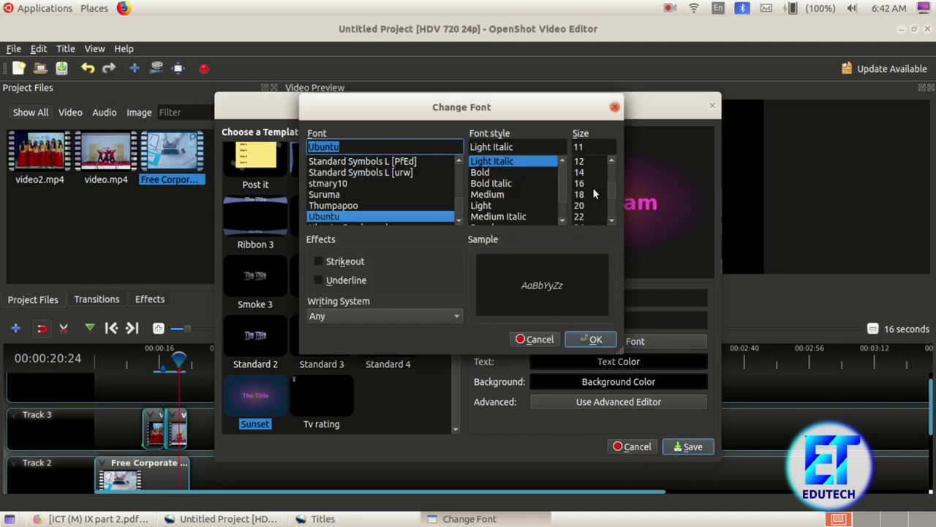
pyautogui.click(588, 218)
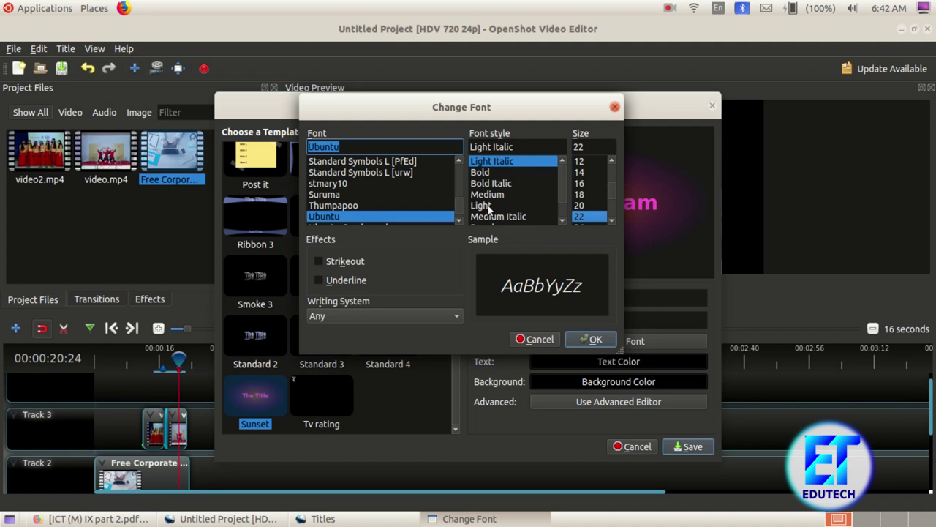
pyautogui.click(488, 173)
pyautogui.scroll(-2, 598, 187)
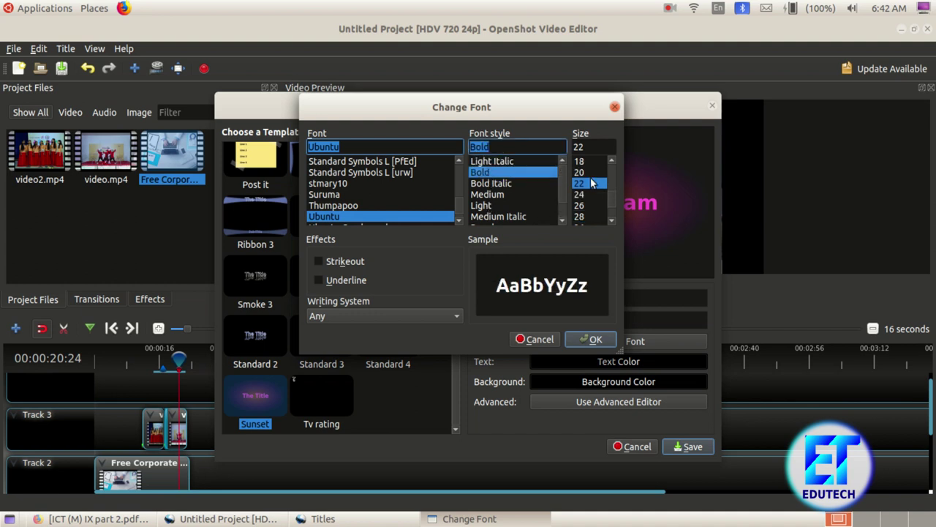
pyautogui.click(585, 217)
pyautogui.scroll(-1, 588, 218)
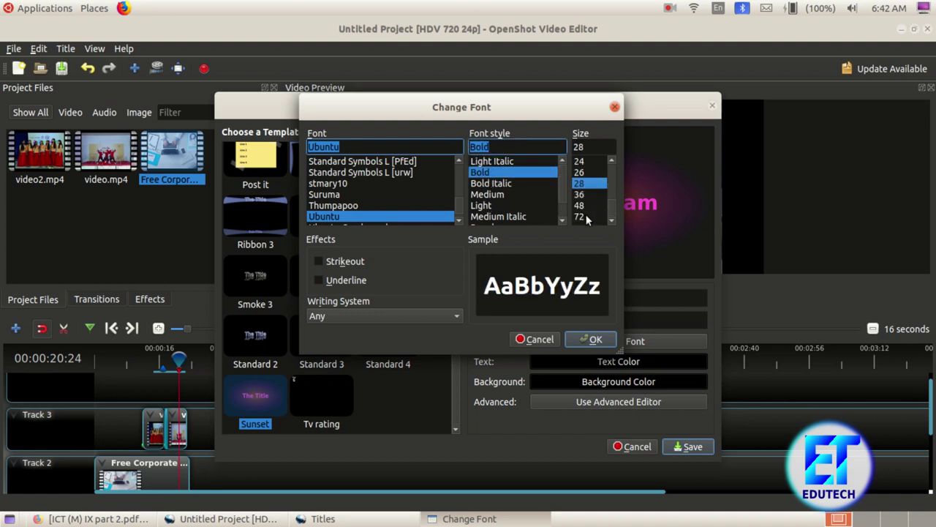
pyautogui.click(585, 194)
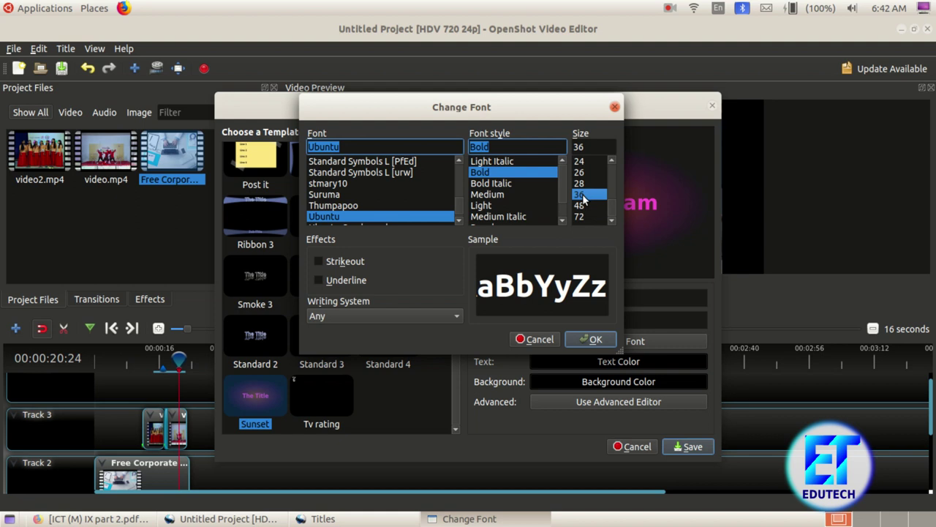
pyautogui.click(592, 340)
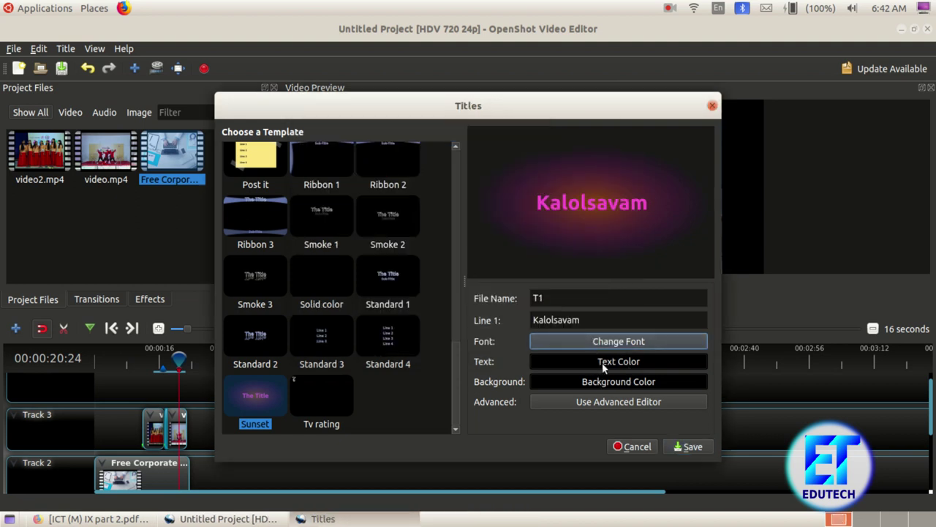
# Set the title's text colour to purple #aa007f and save the title
pyautogui.click(633, 362)
pyautogui.click(601, 392)
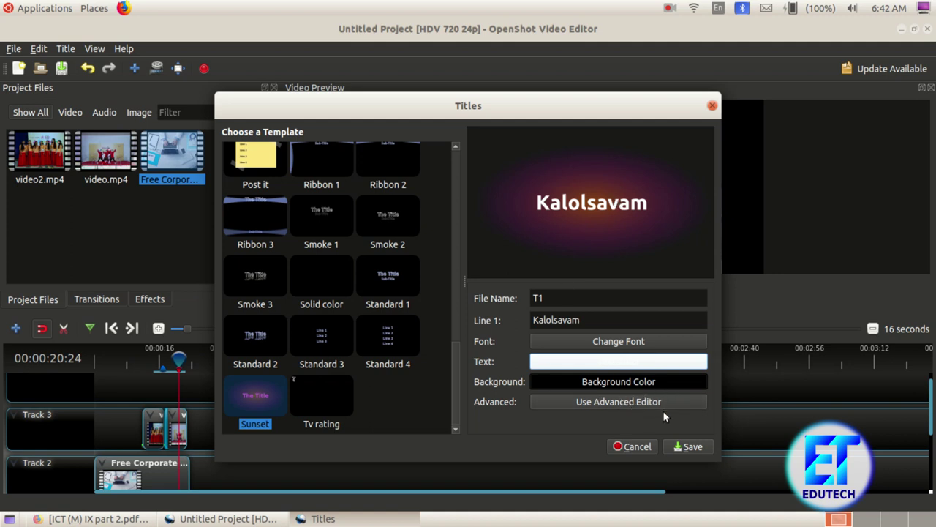
pyautogui.click(633, 363)
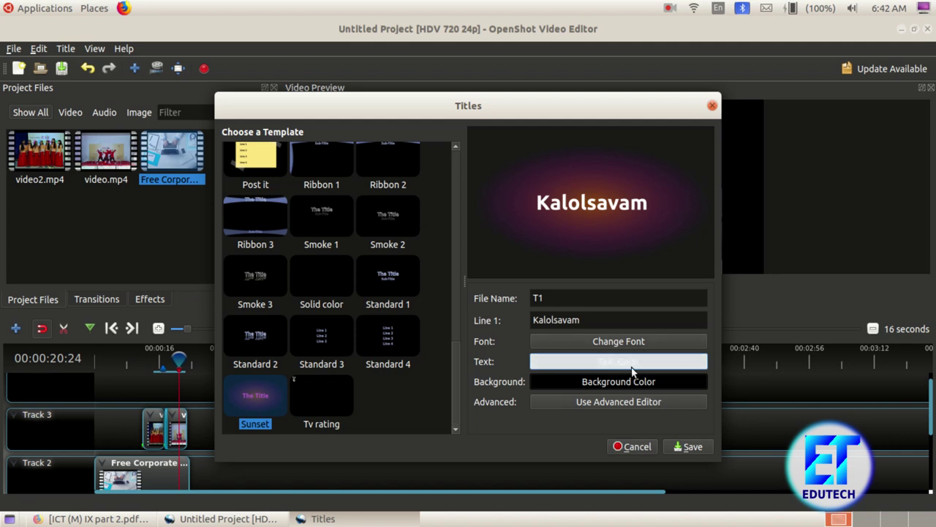
pyautogui.click(322, 165)
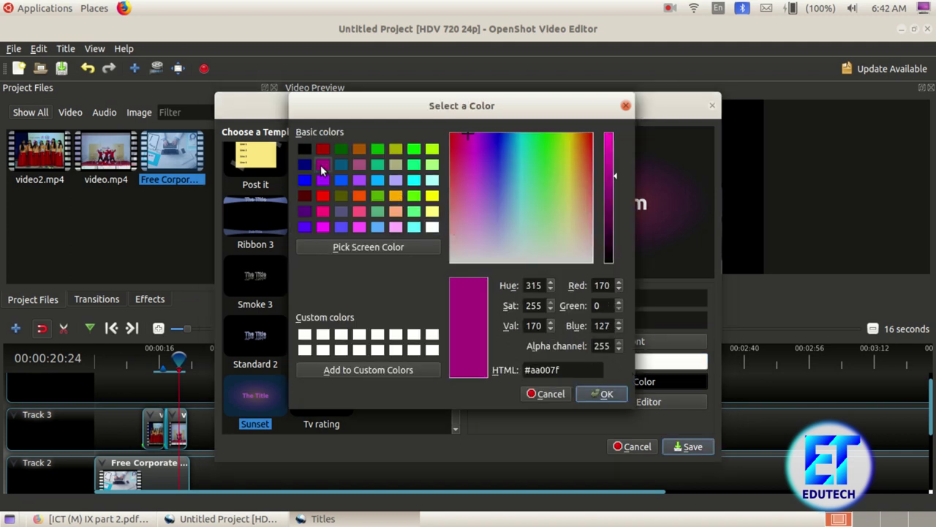
pyautogui.click(621, 391)
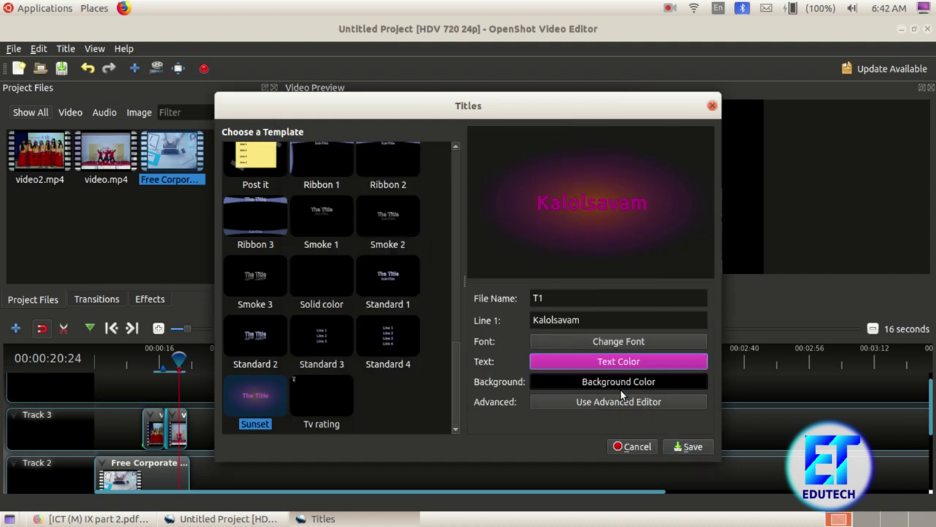
pyautogui.click(689, 448)
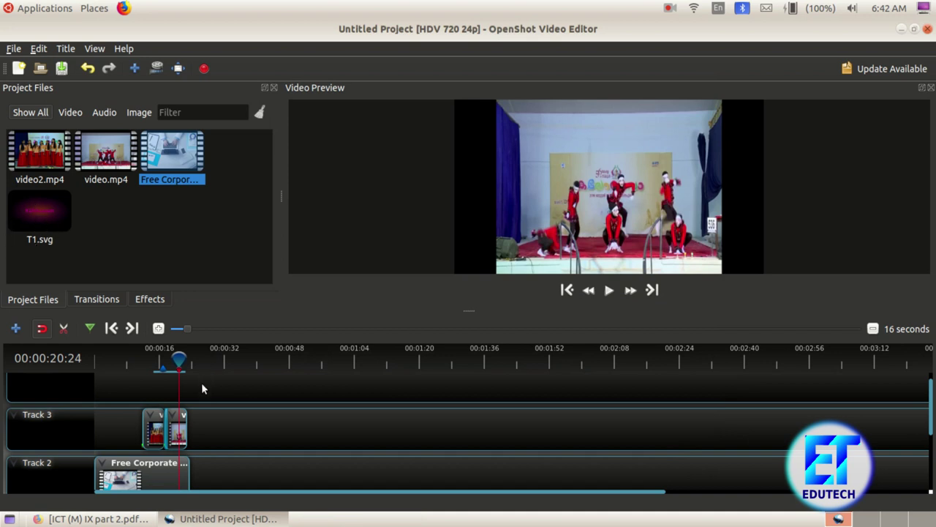
# Place the T1 title at the start of Track 4, about 8 seconds long, and shift the Track 3 clips to directly follow it
pyautogui.moveTo(40, 218); pyautogui.dragTo(93, 392)
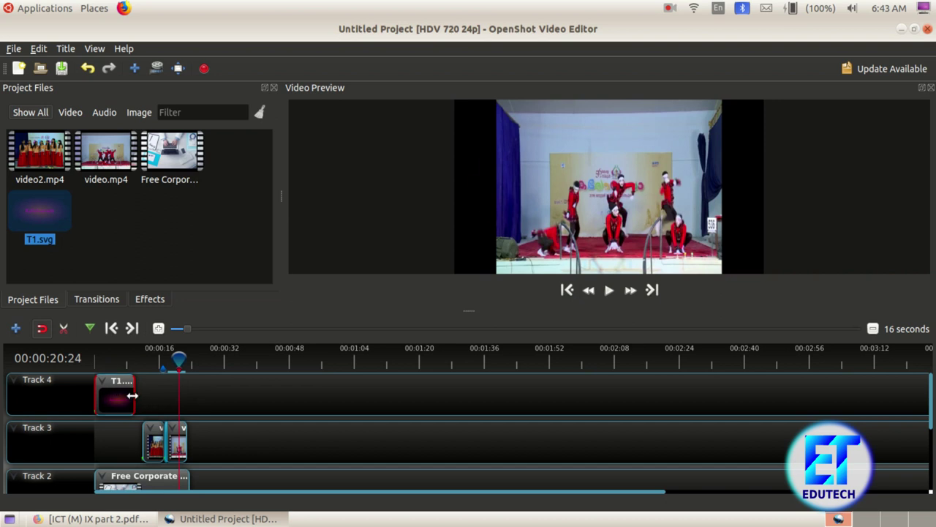
pyautogui.moveTo(132, 395); pyautogui.dragTo(124, 395)
pyautogui.moveTo(150, 446); pyautogui.dragTo(193, 445)
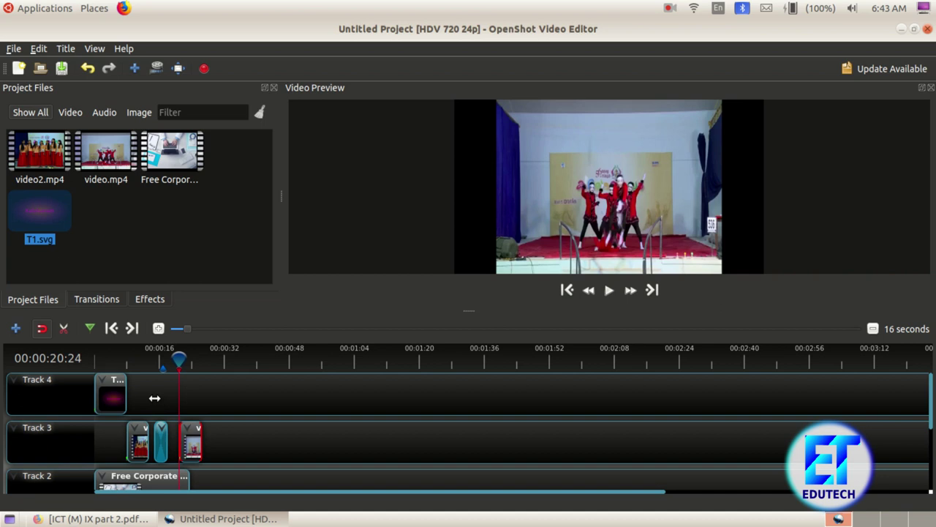
pyautogui.hotkey('ctrl', 'z')
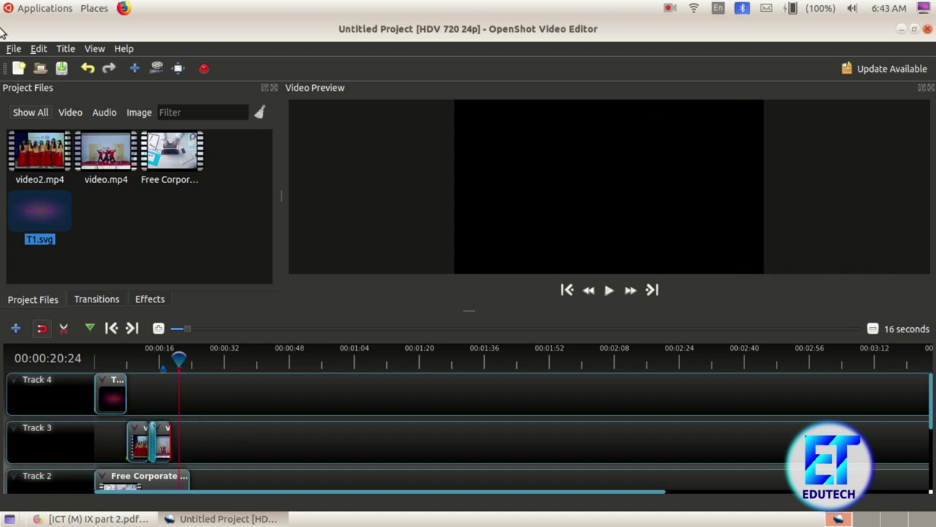
# Shorten the background music on Track 2 to about 20 seconds so it ends just after the Track 3 clips
pyautogui.scroll(-2, 132, 400)
pyautogui.scroll(1, 194, 436)
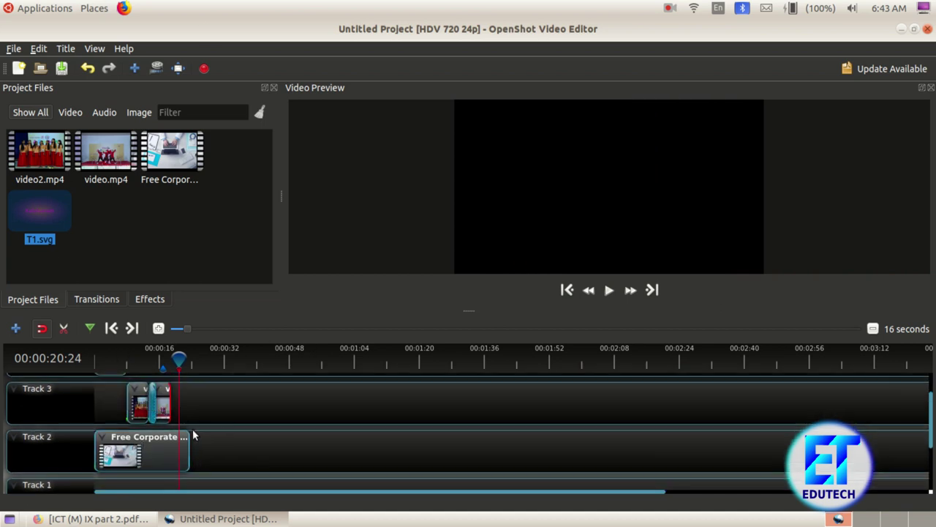
pyautogui.moveTo(189, 451); pyautogui.dragTo(174, 452)
pyautogui.scroll(1, 110, 404)
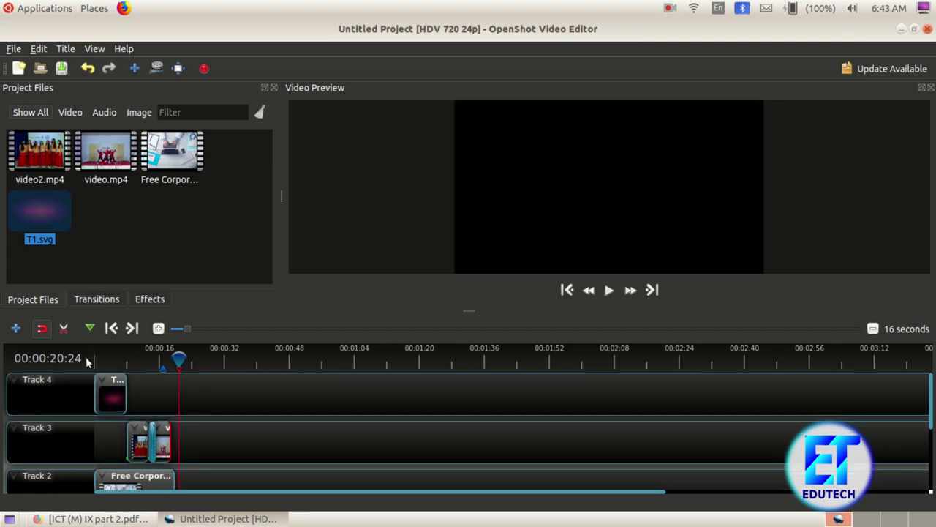
# Play back the whole timeline from the beginning and look over the available video effects
pyautogui.click(96, 359)
pyautogui.click(608, 290)
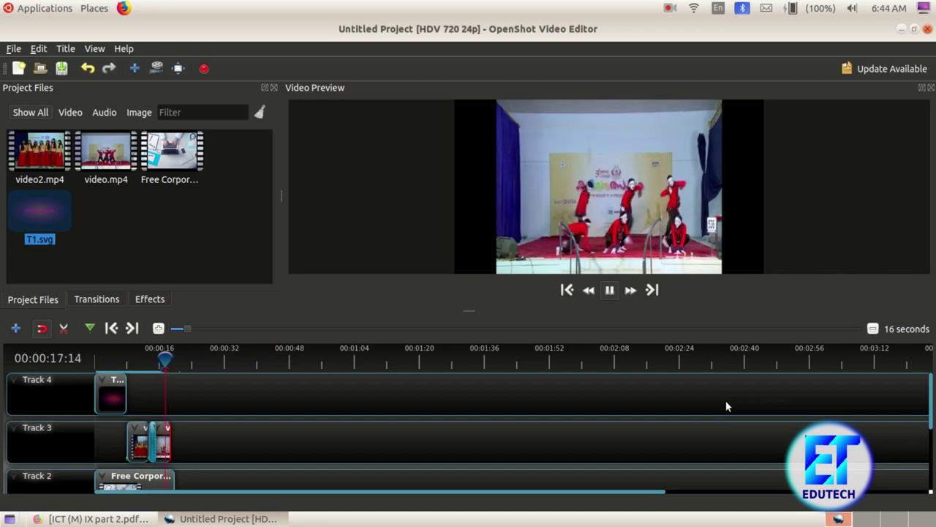
pyautogui.click(612, 290)
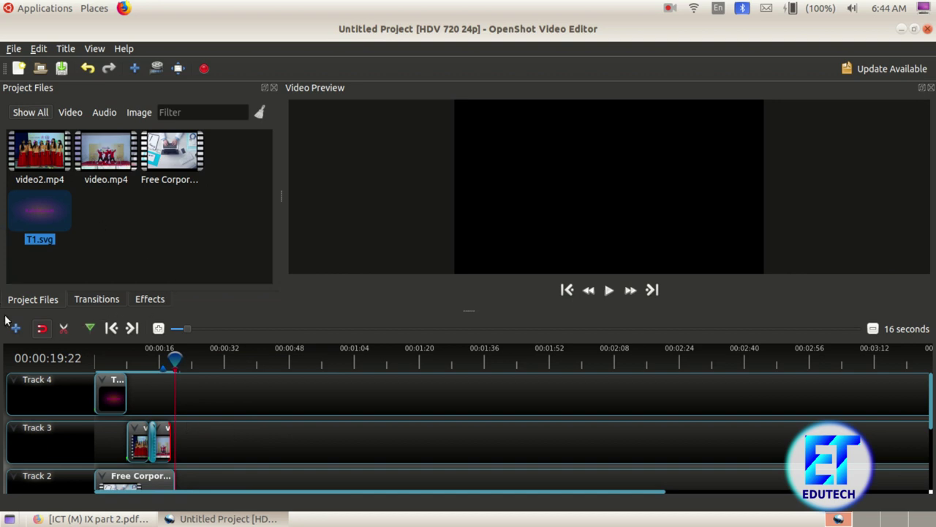
pyautogui.click(152, 301)
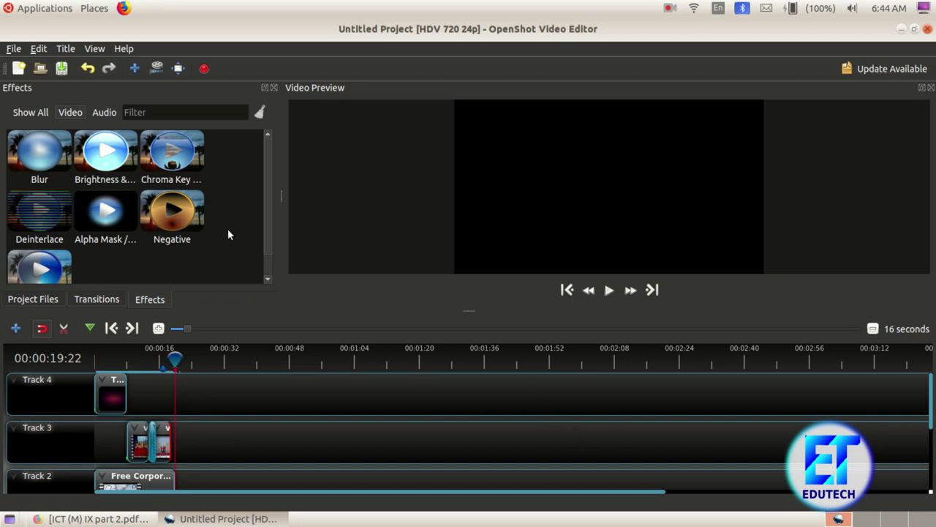
# Set up a video export named Kalolsavam with the DVD profile and the DVD-PAL target
pyautogui.click(205, 70)
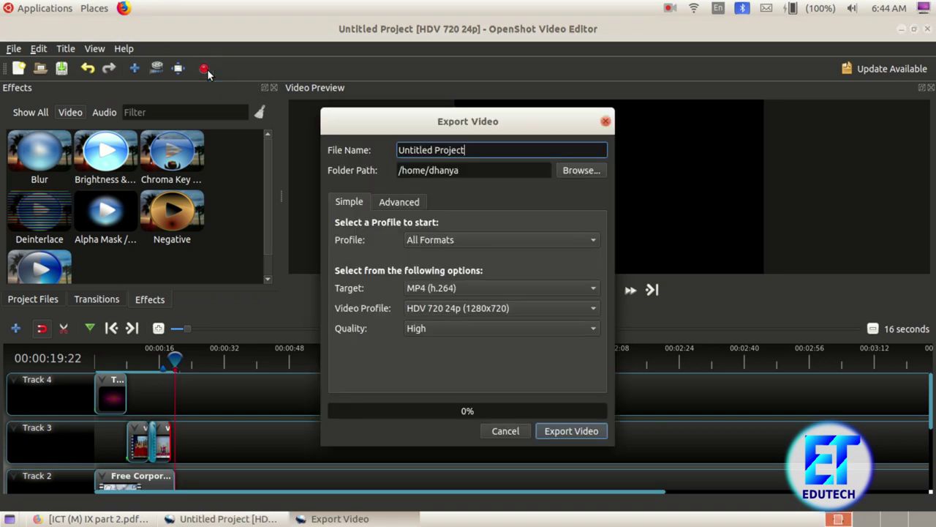
pyautogui.moveTo(517, 150); pyautogui.dragTo(294, 142)
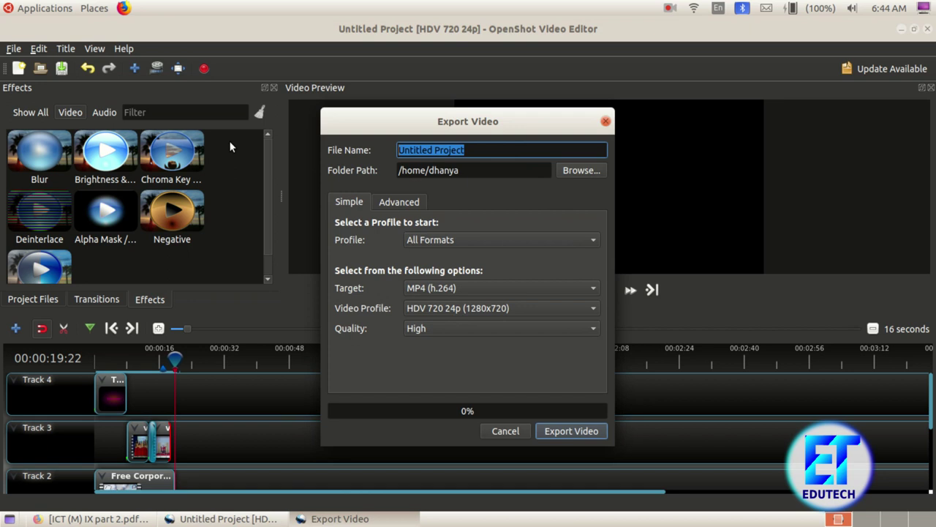
pyautogui.write('Kalolsavam')
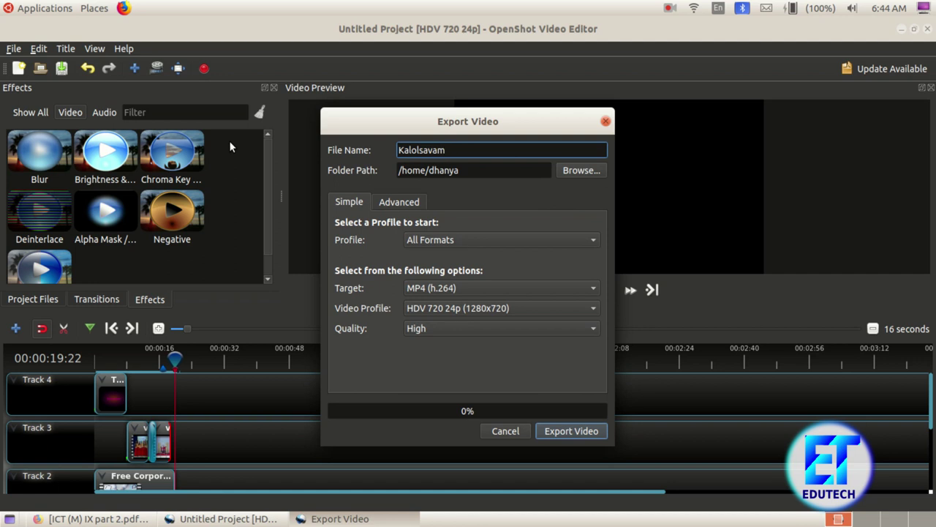
pyautogui.click(442, 242)
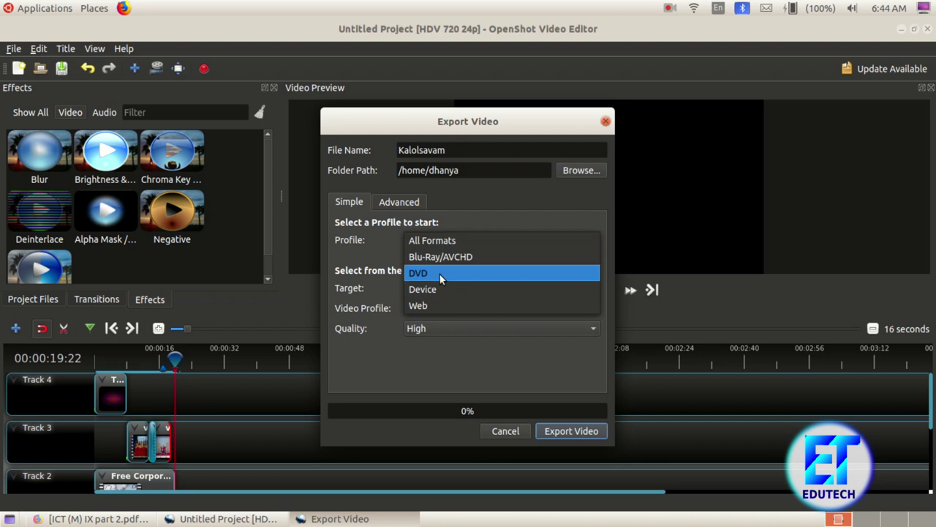
pyautogui.click(440, 274)
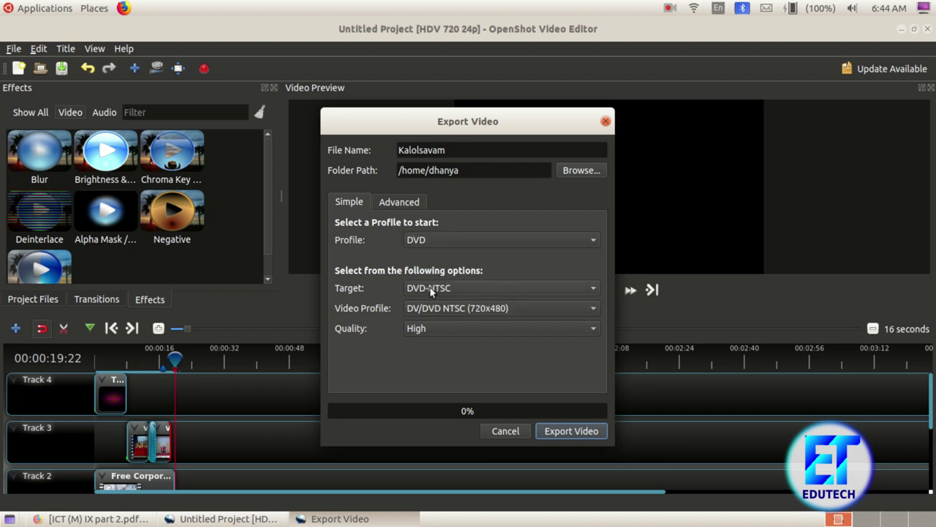
pyautogui.click(548, 288)
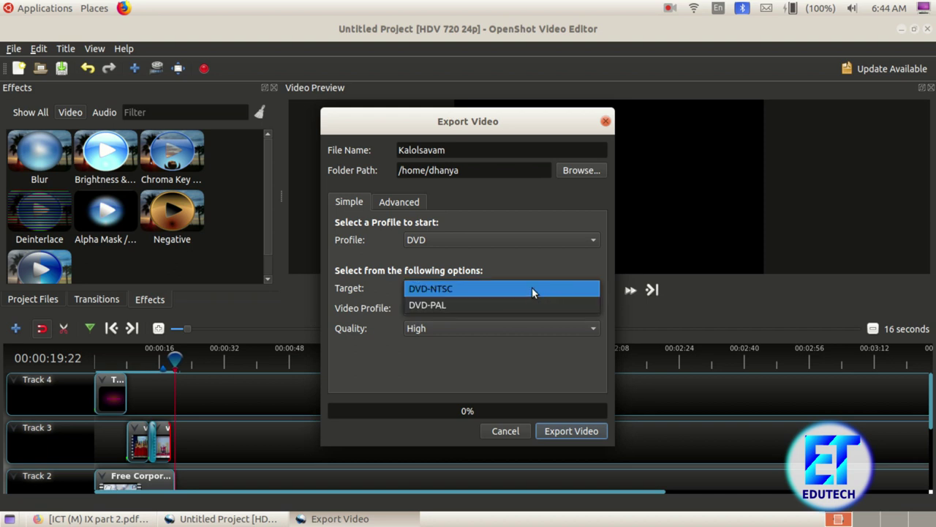
pyautogui.click(531, 298)
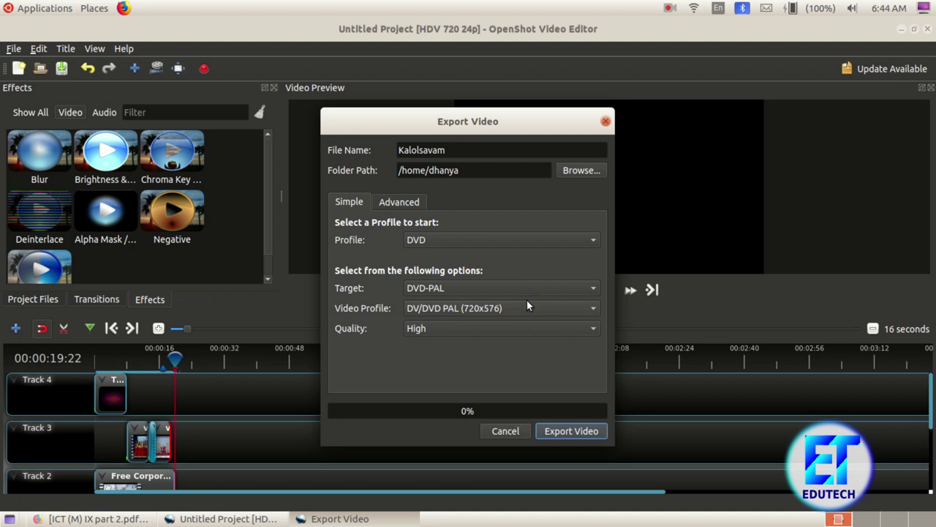
# Keep the DV/DVD PAL (720x576) video profile and High quality, and export the video
pyautogui.click(485, 311)
pyautogui.click(485, 308)
pyautogui.click(461, 331)
pyautogui.click(469, 328)
pyautogui.click(576, 431)
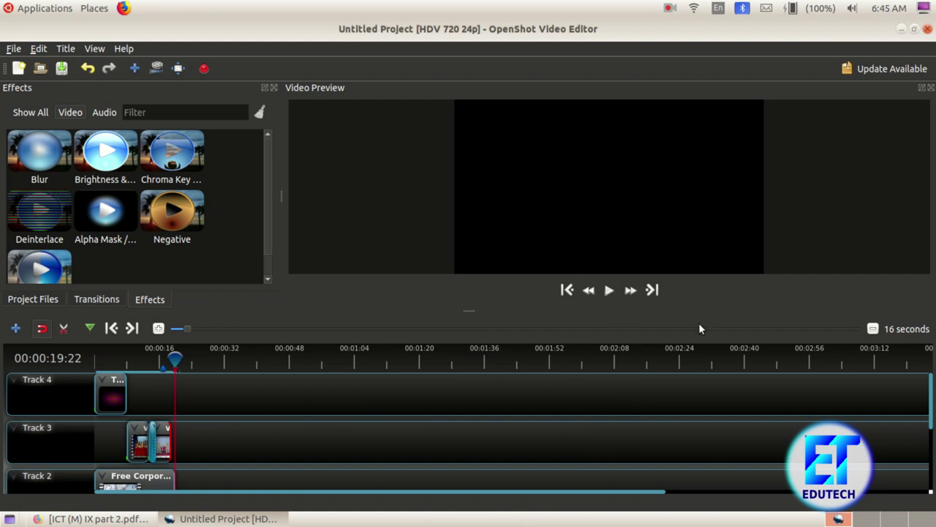
# Save the project as kalolsavam.osp in the home folder and close the video editor
pyautogui.click(14, 52)
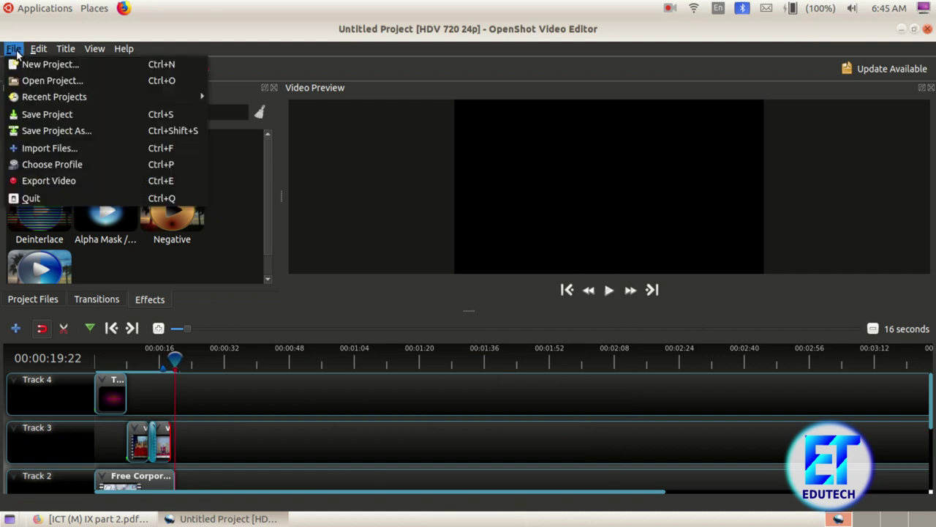
pyautogui.click(37, 114)
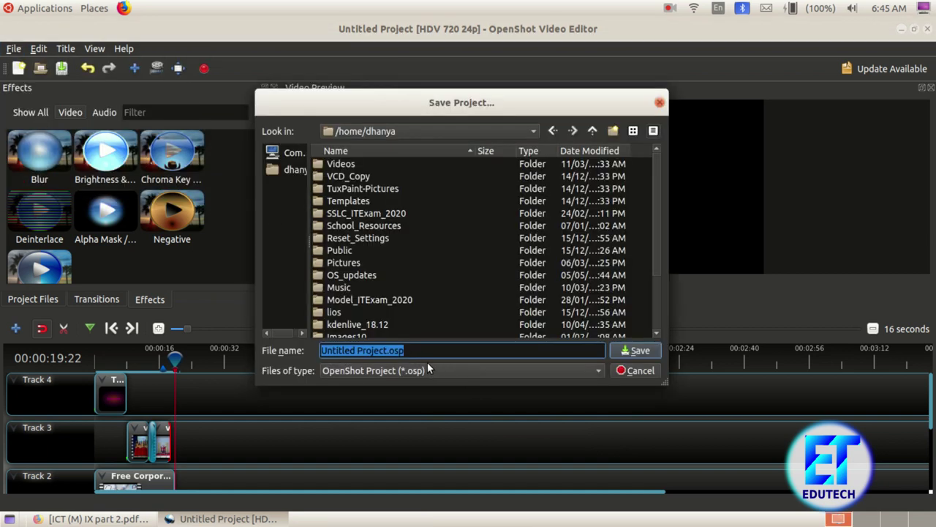
pyautogui.write('kl')
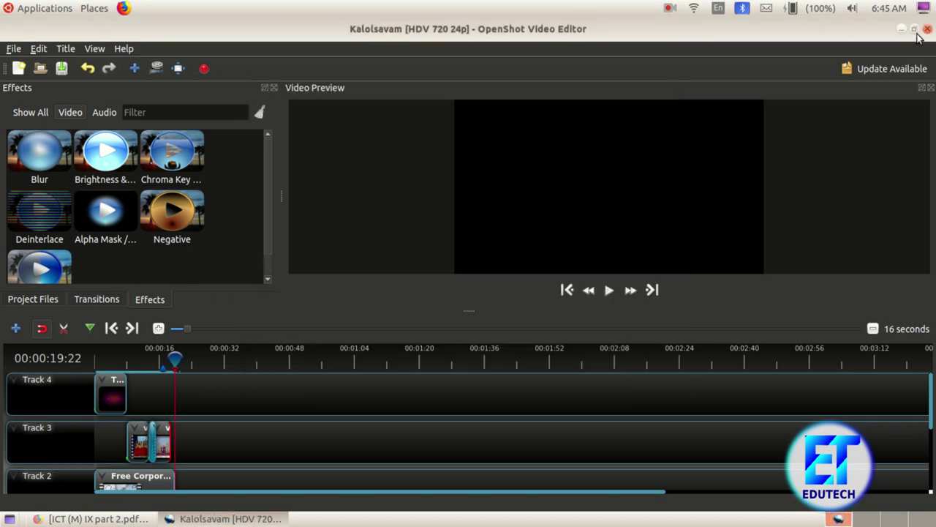
pyautogui.click(927, 28)
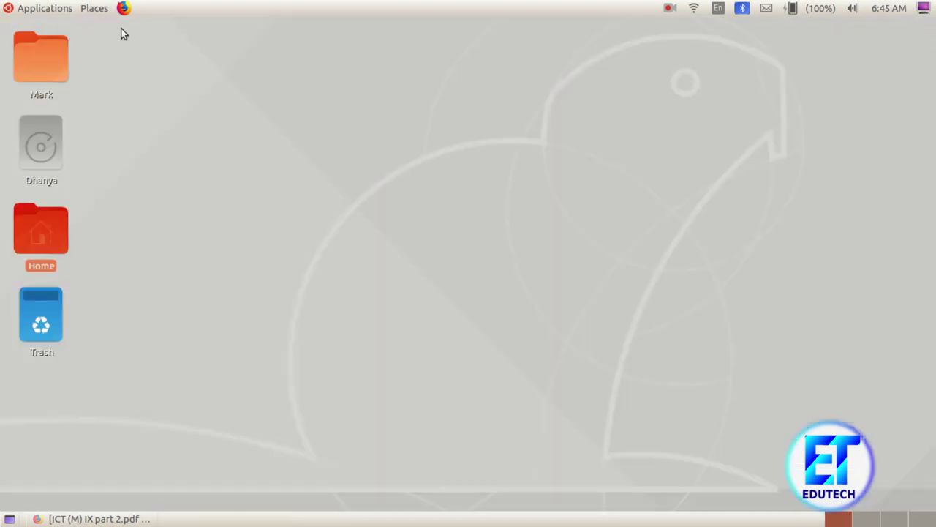
# Open the exported Kalolsavam.dvd from the Home folder and play it
pyautogui.doubleClick(33, 245)
pyautogui.scroll(-10, 330, 246)
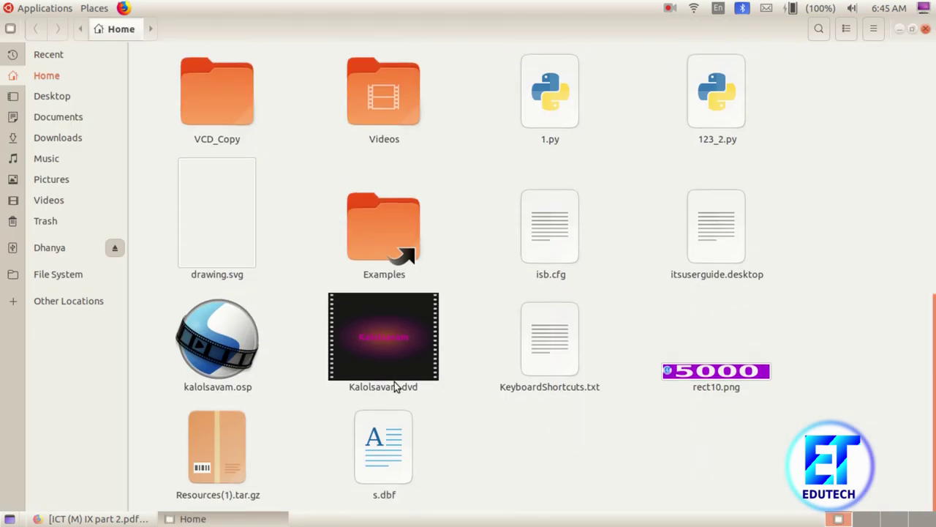
pyautogui.doubleClick(374, 355)
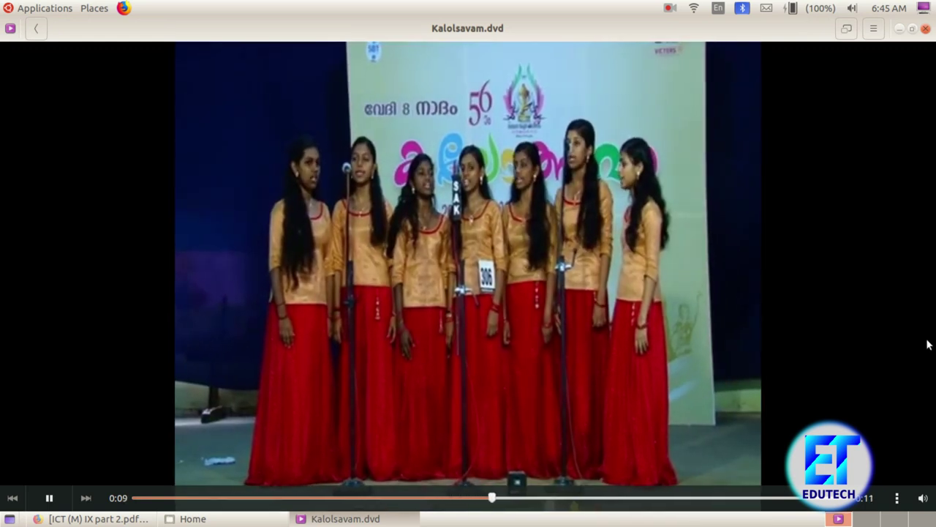
pyautogui.moveTo(778, 489)
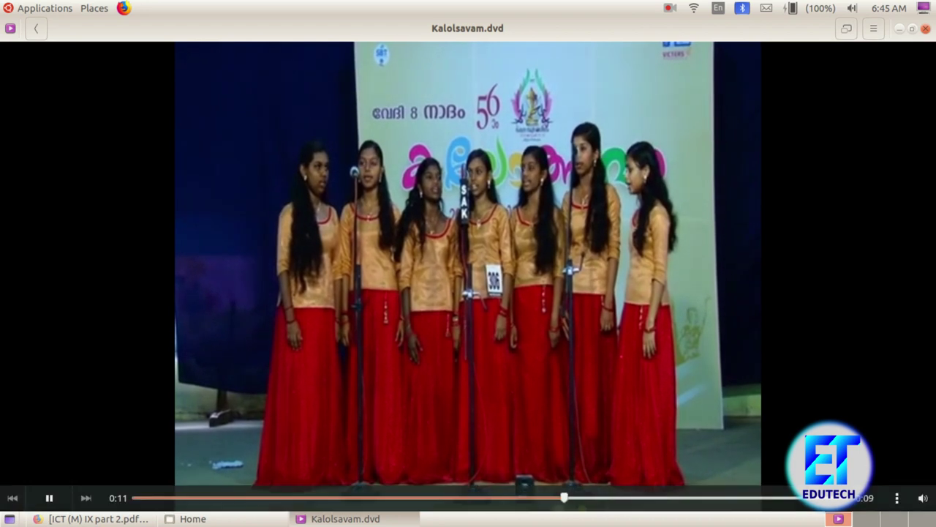